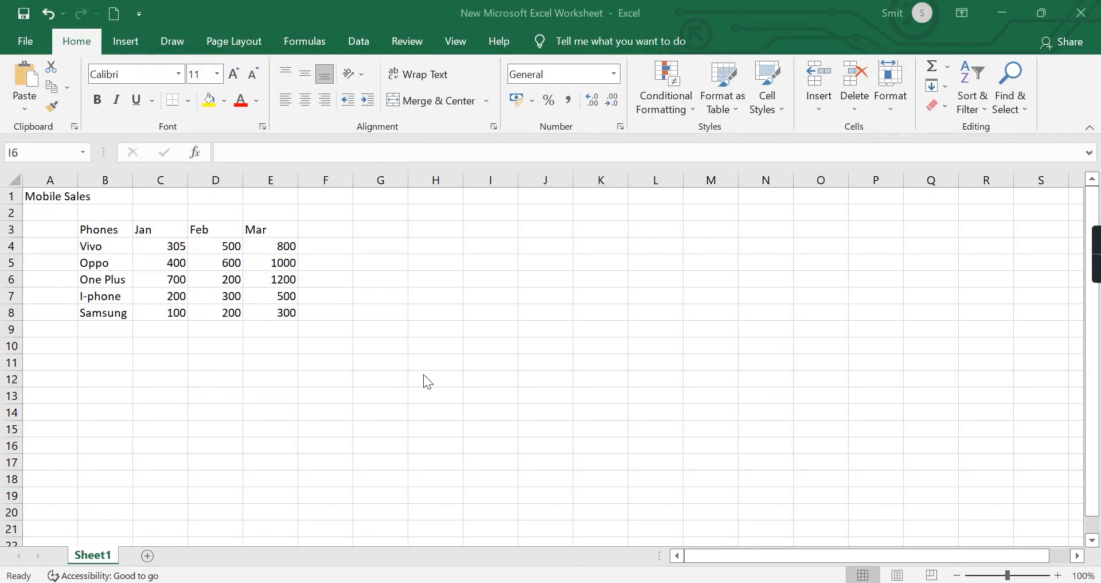
View the Office account's user and product information, and return to the worksheet
{"action": "left_click", "coordinate": [25, 44]}
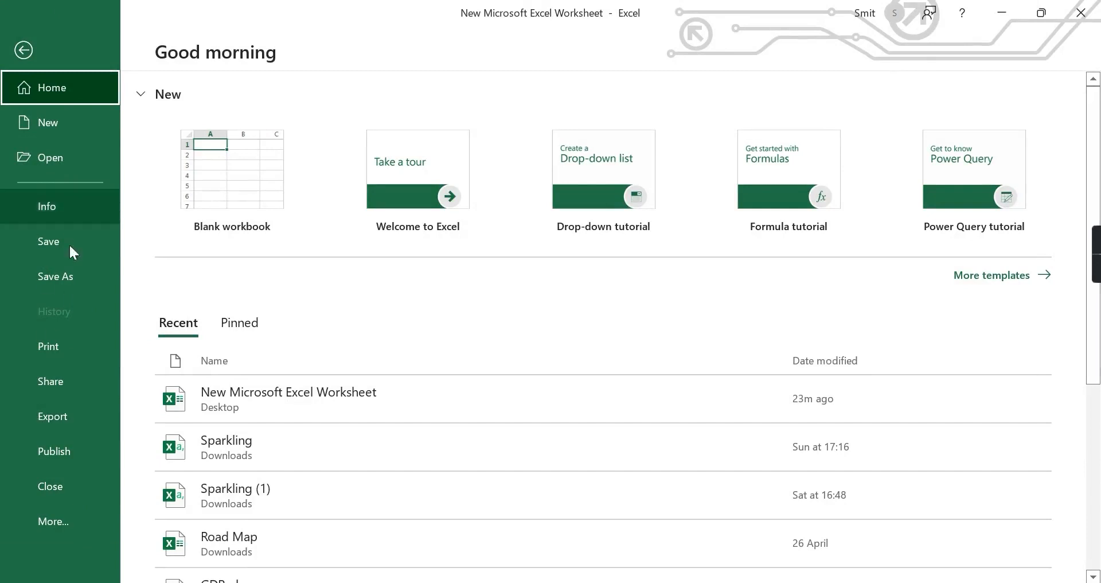
{"action": "left_click", "coordinate": [69, 527]}
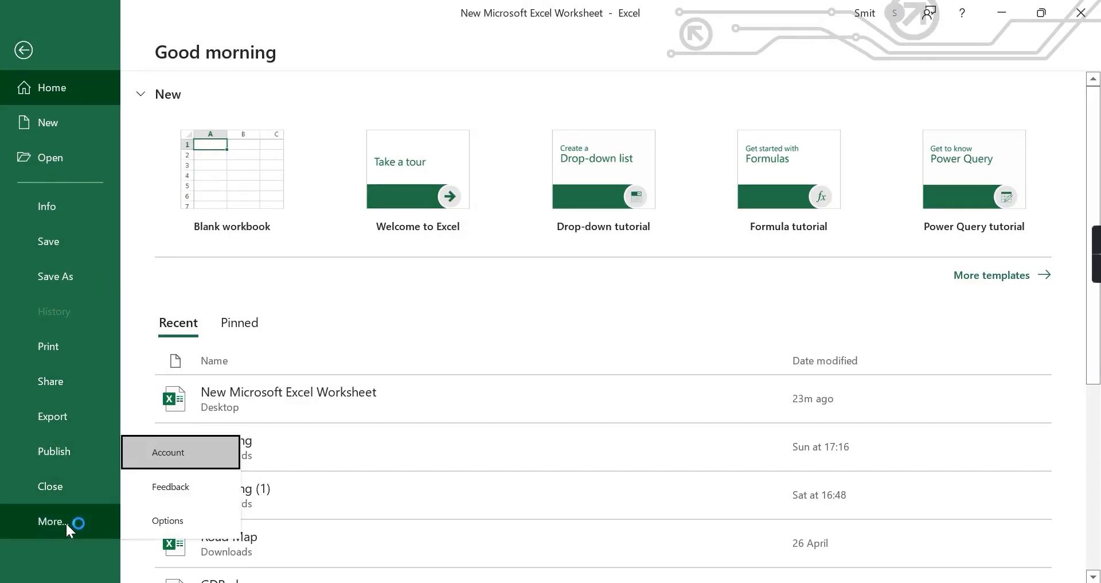
{"action": "left_click", "coordinate": [161, 452]}
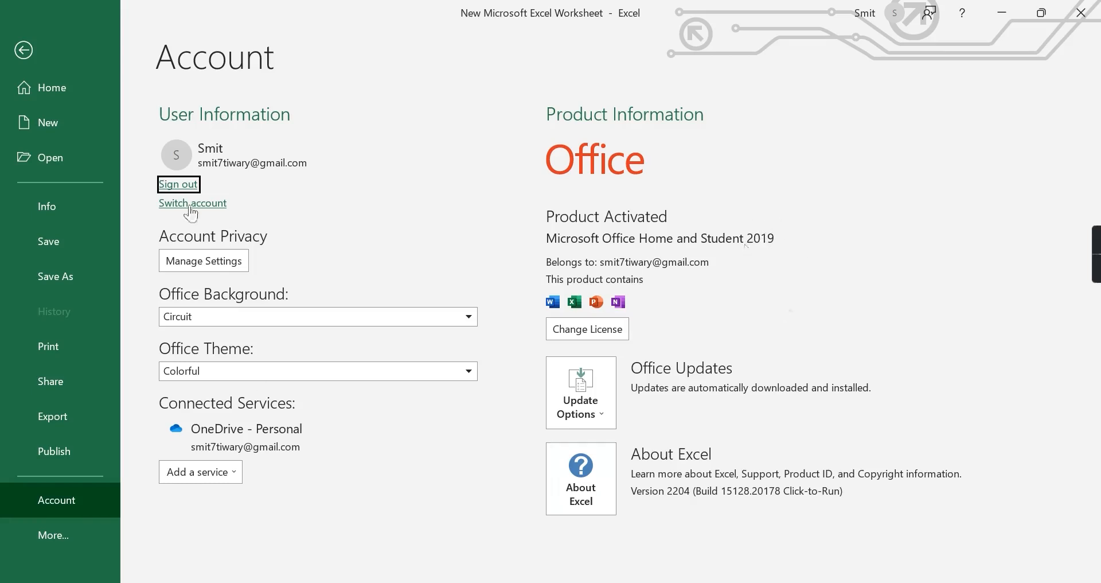
{"action": "left_click", "coordinate": [24, 51]}
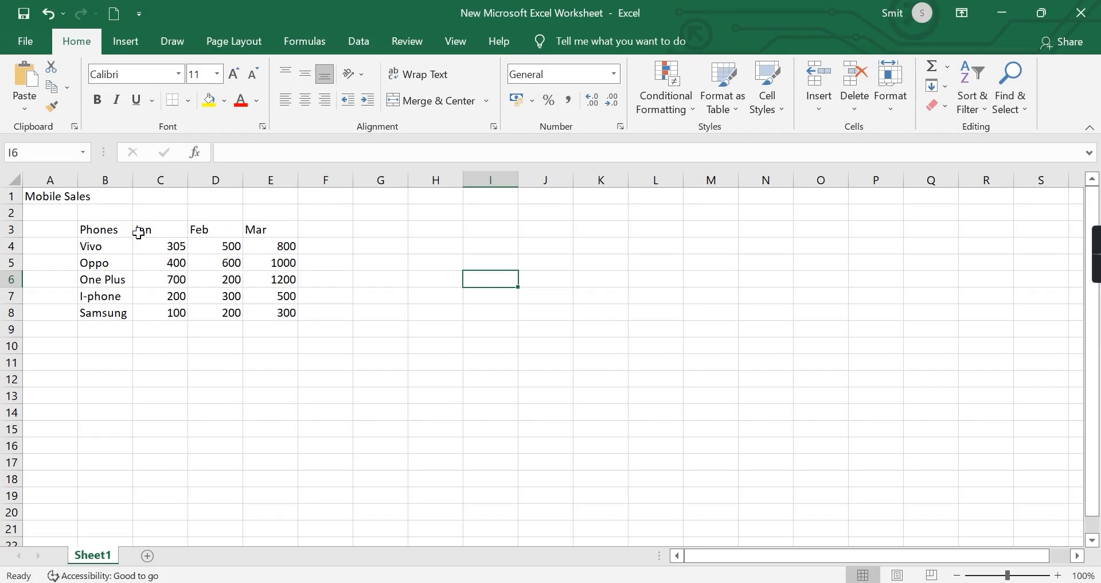
Clear the Mar heading from cell E3 of the mobile sales table
{"action": "left_click_drag", "start_coordinate": [140, 231], "coordinate": [253, 225]}
{"action": "left_click", "coordinate": [253, 225]}
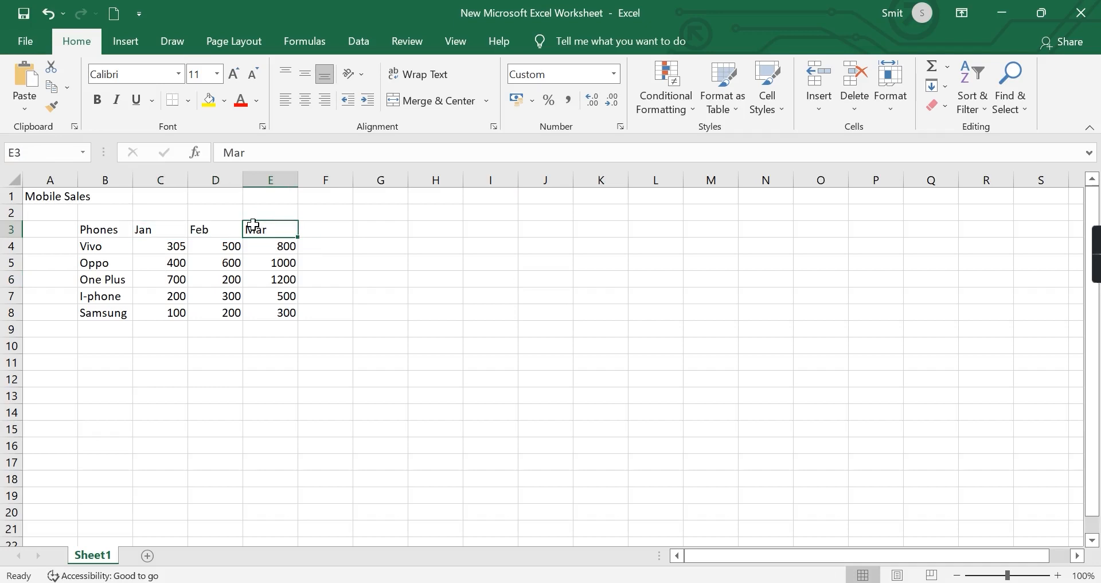
{"action": "key", "text": "Delete"}
Replace the Phones heading in cell B3 with "Mobile"
{"action": "left_click", "coordinate": [95, 226]}
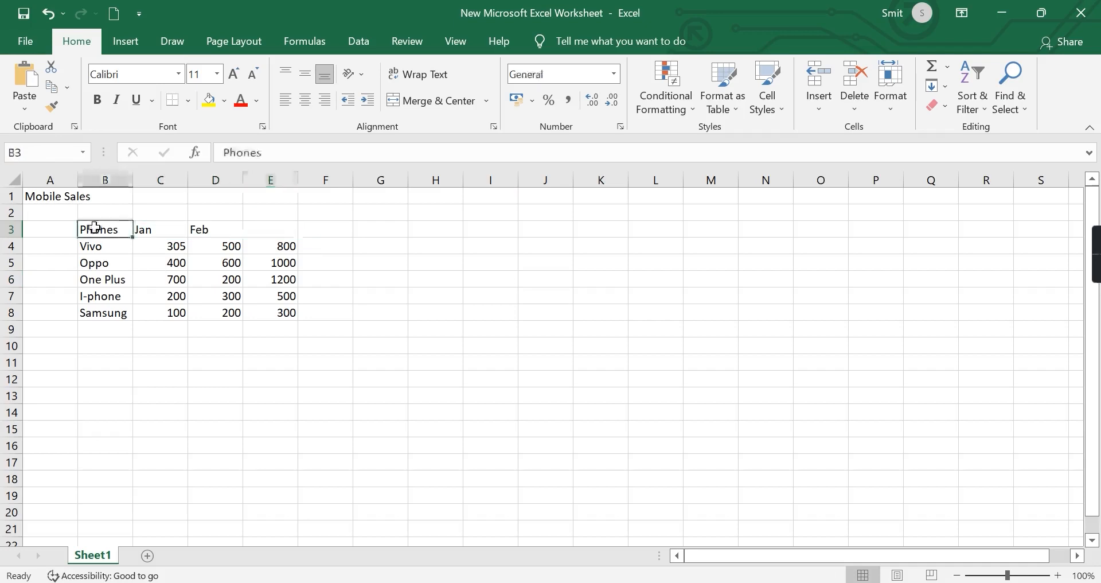
{"action": "key", "text": "Delete"}
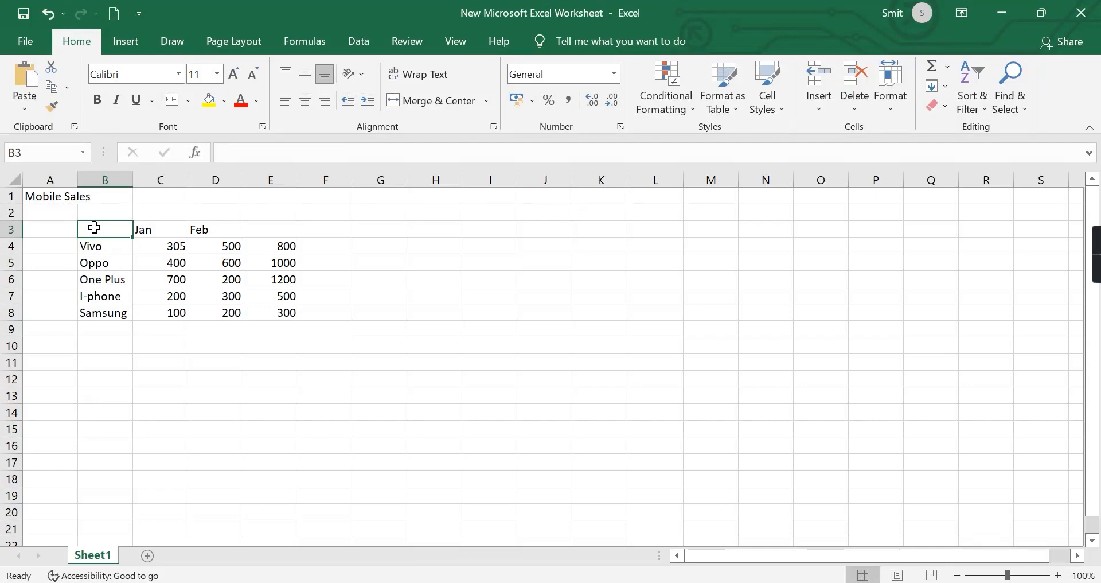
{"action": "type", "text": "M"}
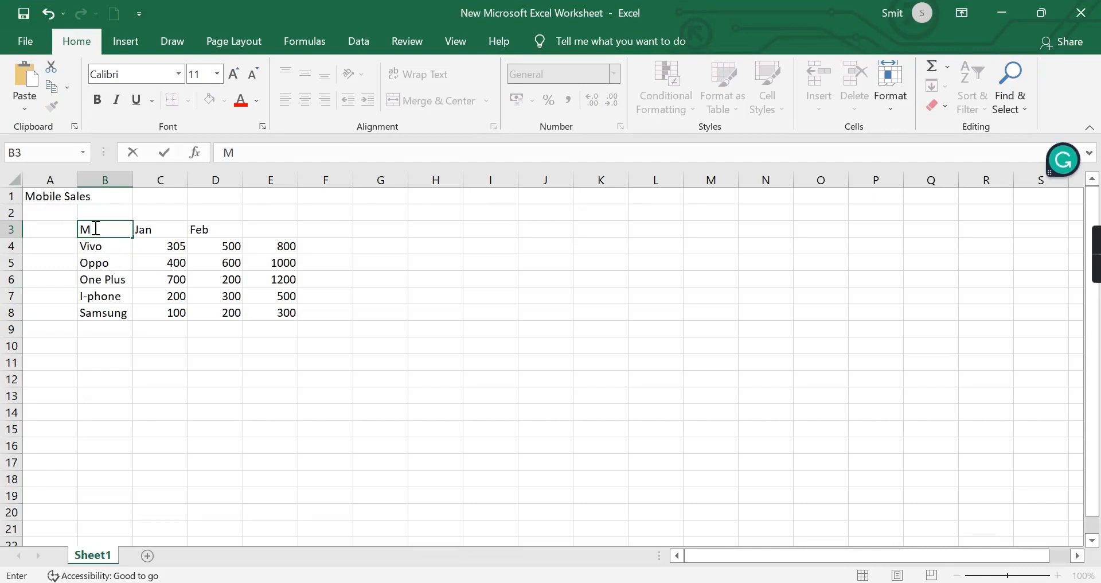
{"action": "type", "text": "obile"}
{"action": "left_click", "coordinate": [211, 320]}
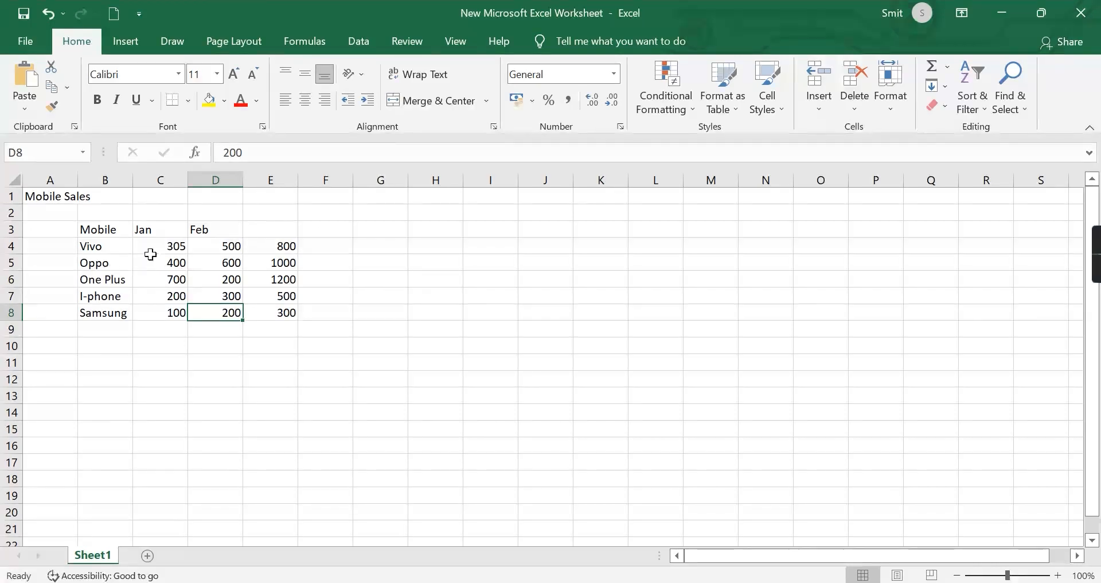
{"action": "left_click", "coordinate": [94, 229]}
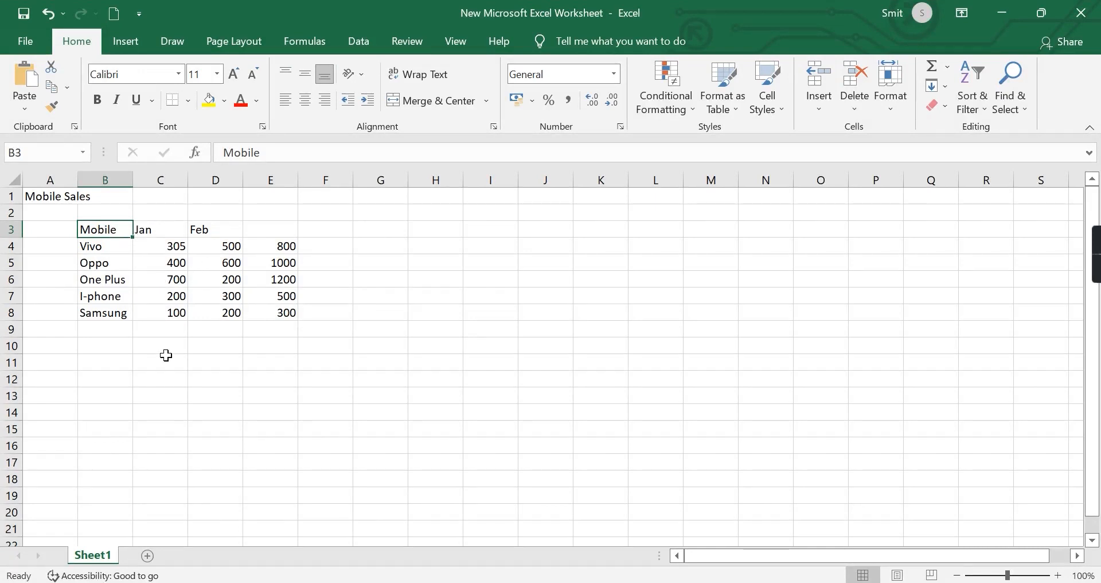
Set the first sales figure for Vivo, in cell C4, to 300
{"action": "left_click", "coordinate": [157, 250]}
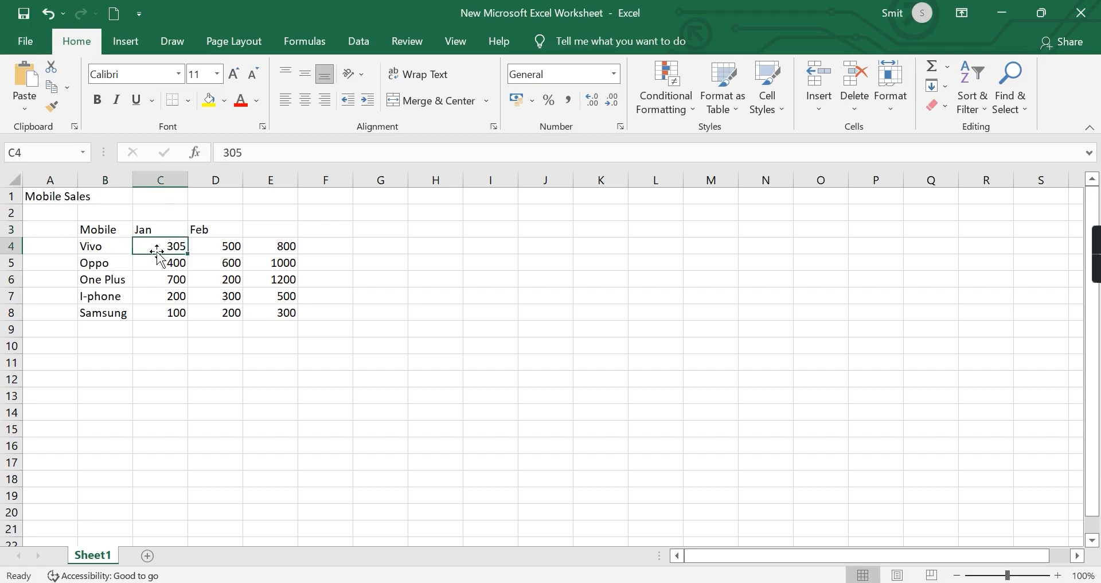
{"action": "type", "text": "300"}
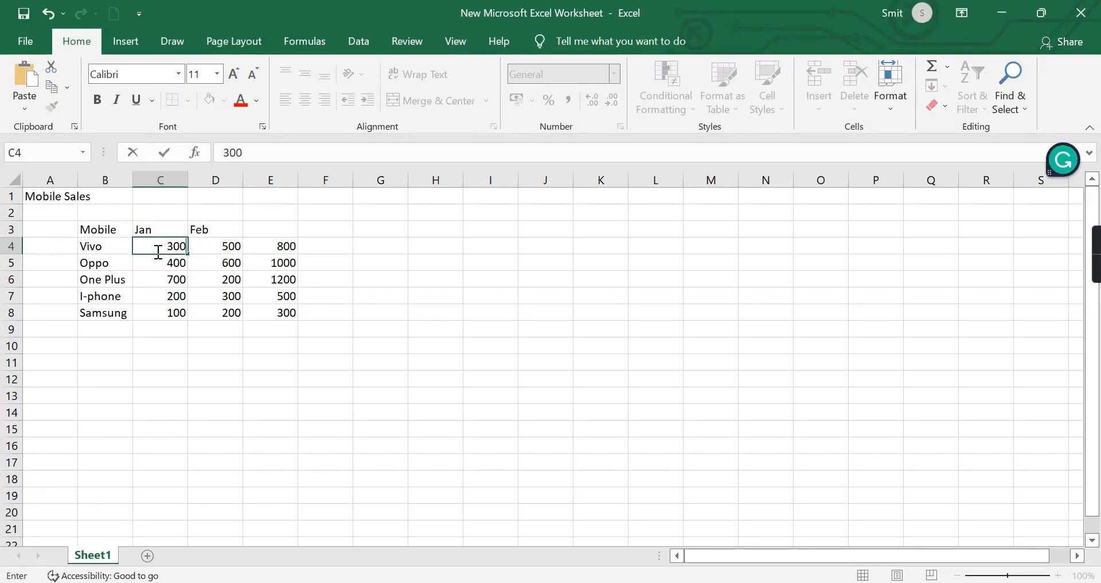
{"action": "left_click", "coordinate": [259, 294]}
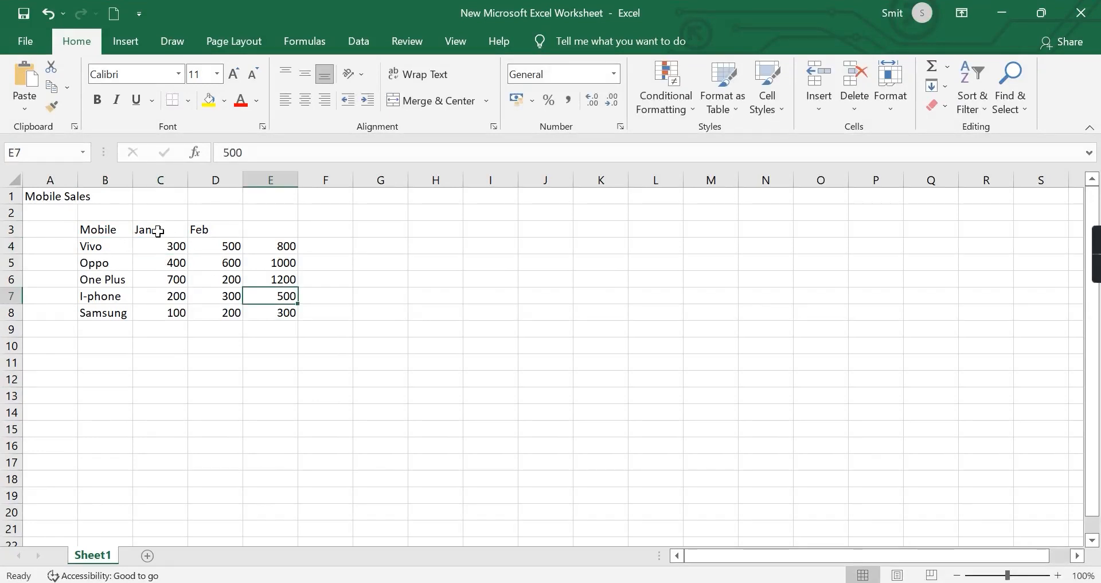
Clear the Jan and Feb headings from cells C3 and D3
{"action": "left_click_drag", "start_coordinate": [152, 228], "coordinate": [211, 225]}
{"action": "key", "text": "Delete"}
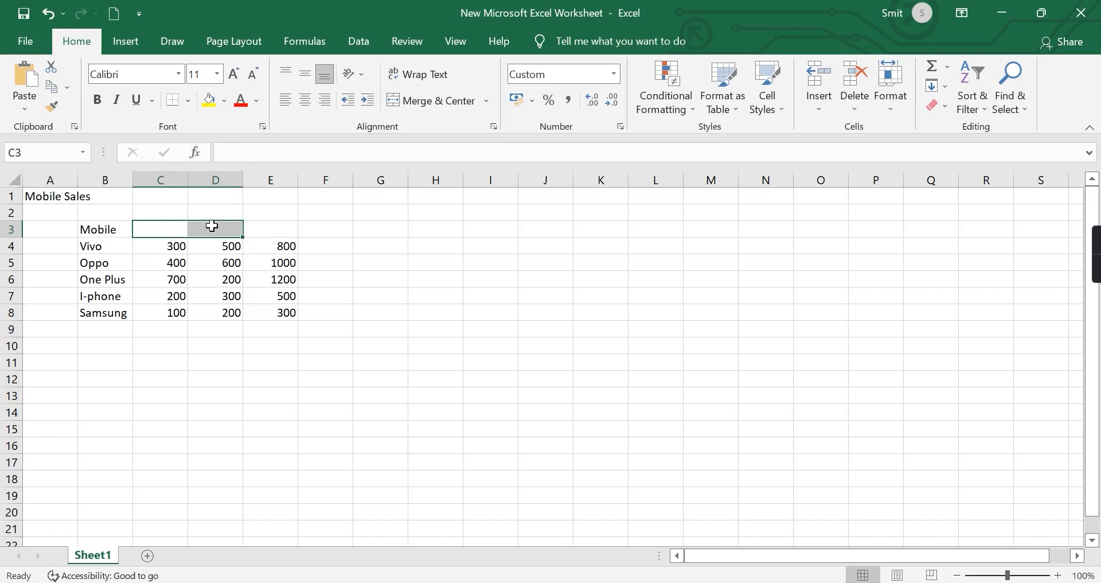
{"action": "left_click", "coordinate": [82, 299]}
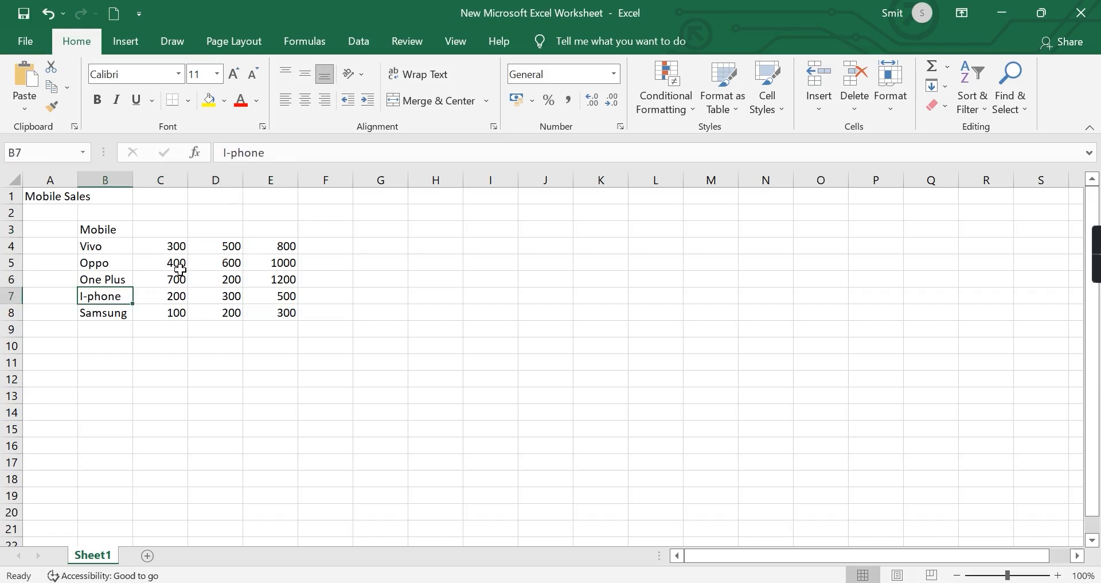
{"action": "left_click", "coordinate": [169, 251]}
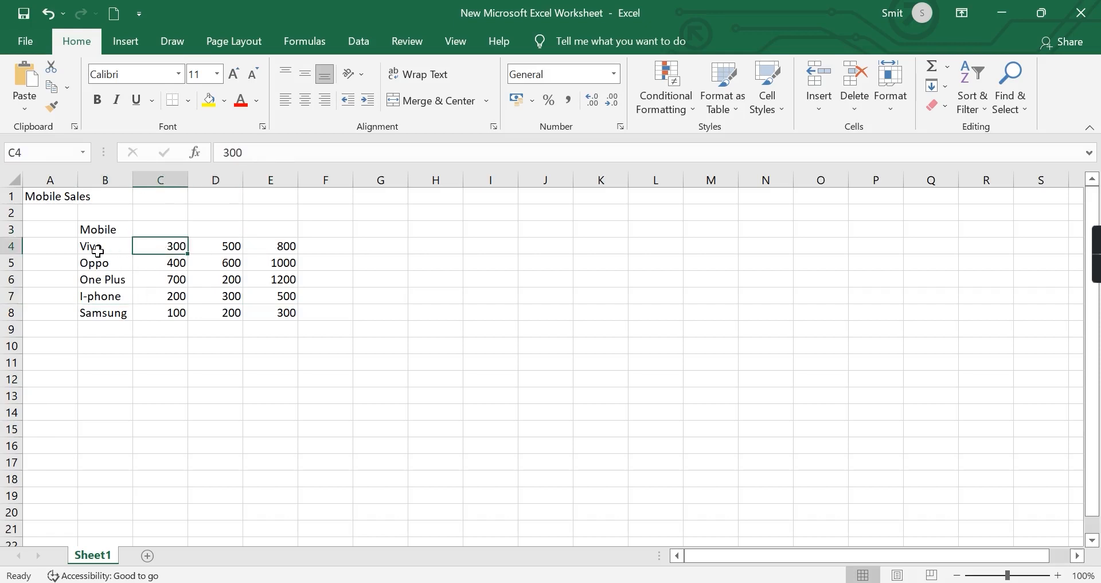
Replace the brand name Vivo in cell B4 with "Motorola"
{"action": "left_click", "coordinate": [95, 248]}
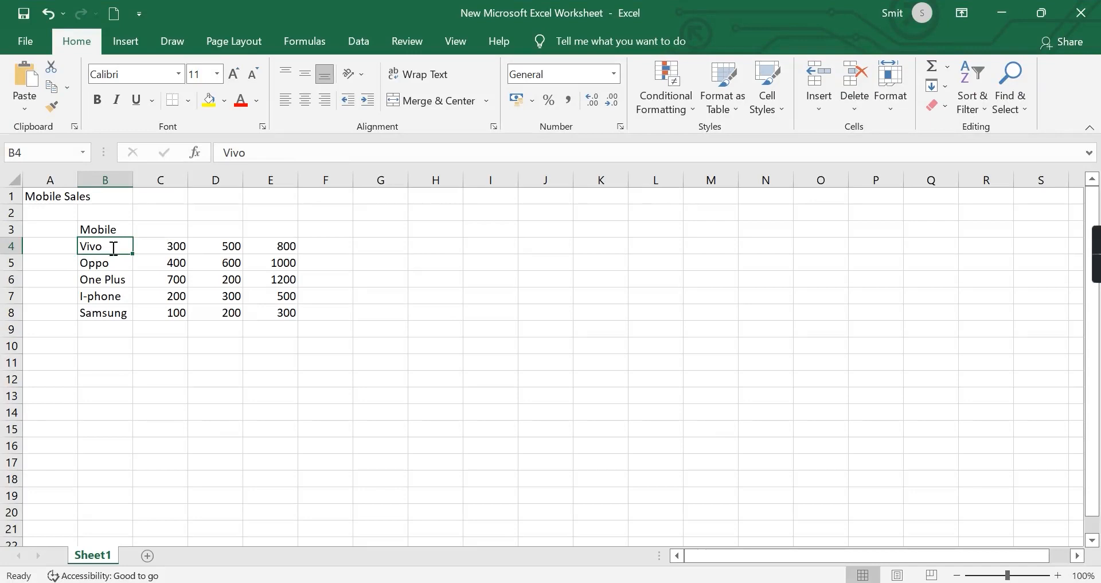
{"action": "type", "text": "Mot"}
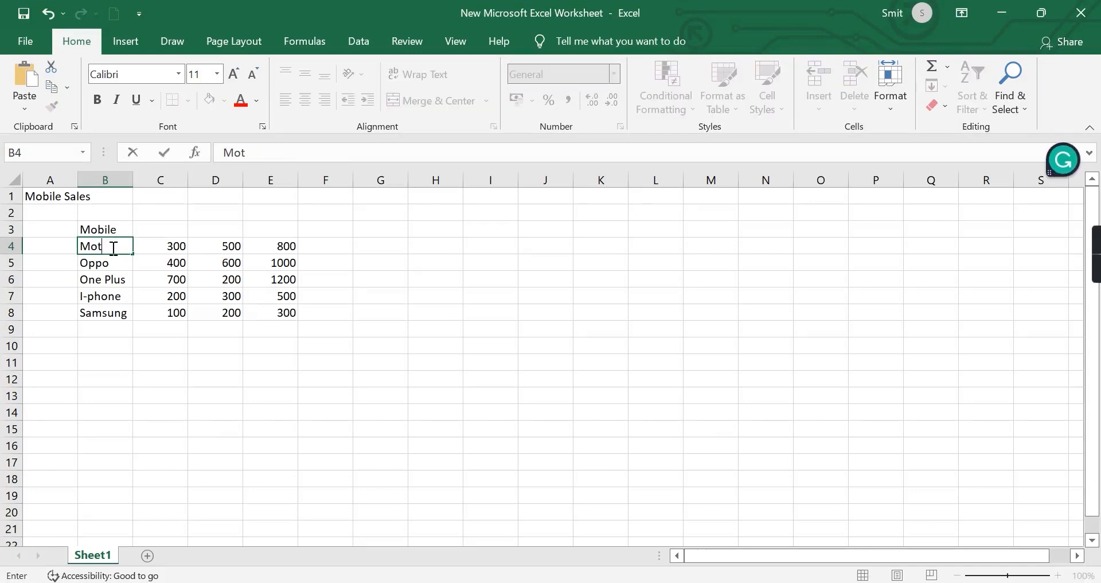
{"action": "type", "text": "orola"}
{"action": "left_click", "coordinate": [162, 293]}
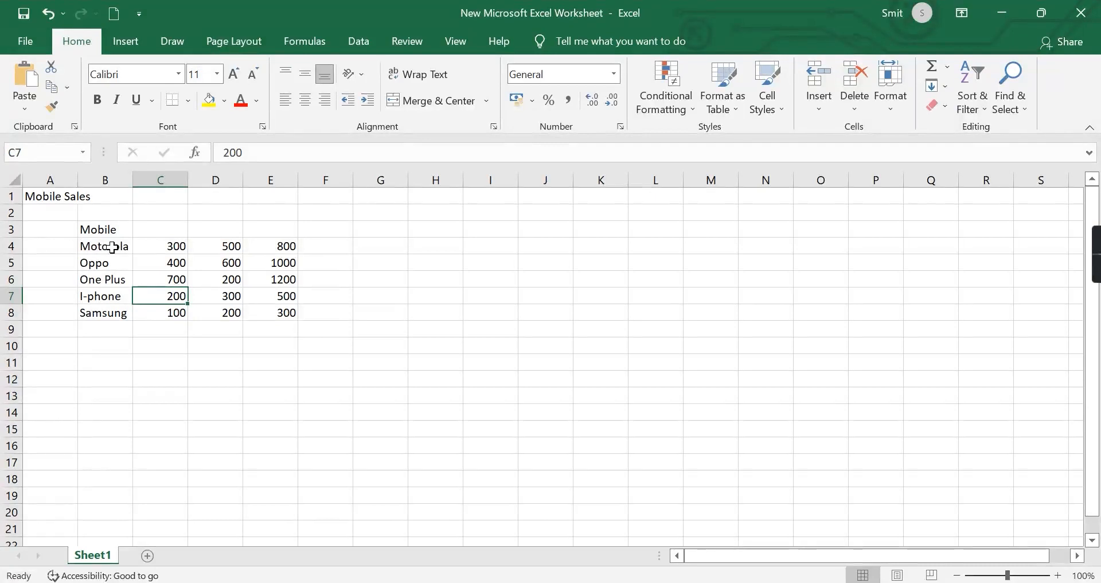
Set the first sales figure for Motorola, in cell C4, to 350
{"action": "left_click", "coordinate": [166, 251]}
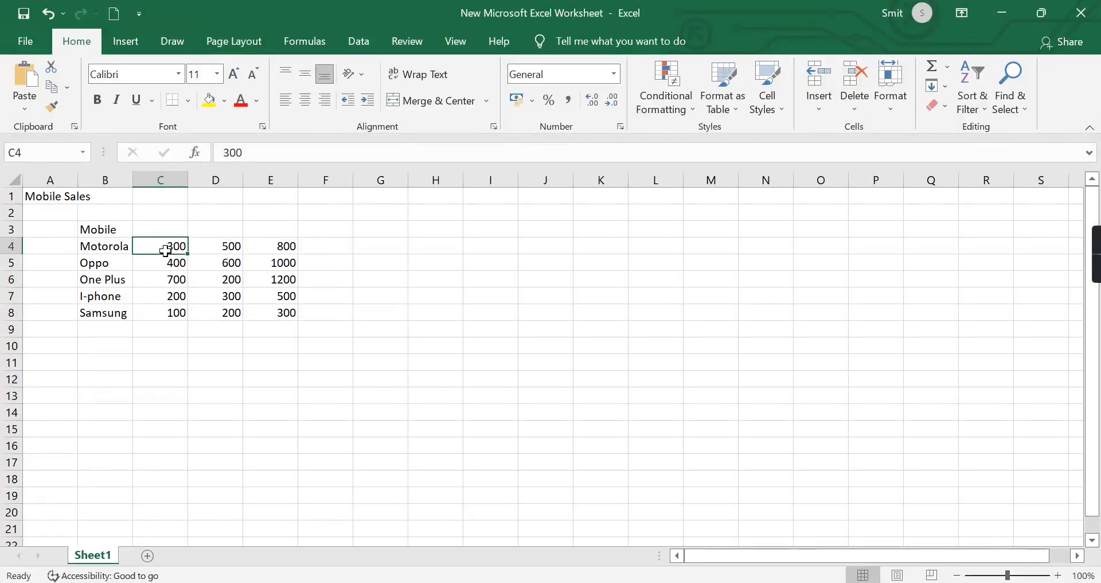
{"action": "type", "text": "350"}
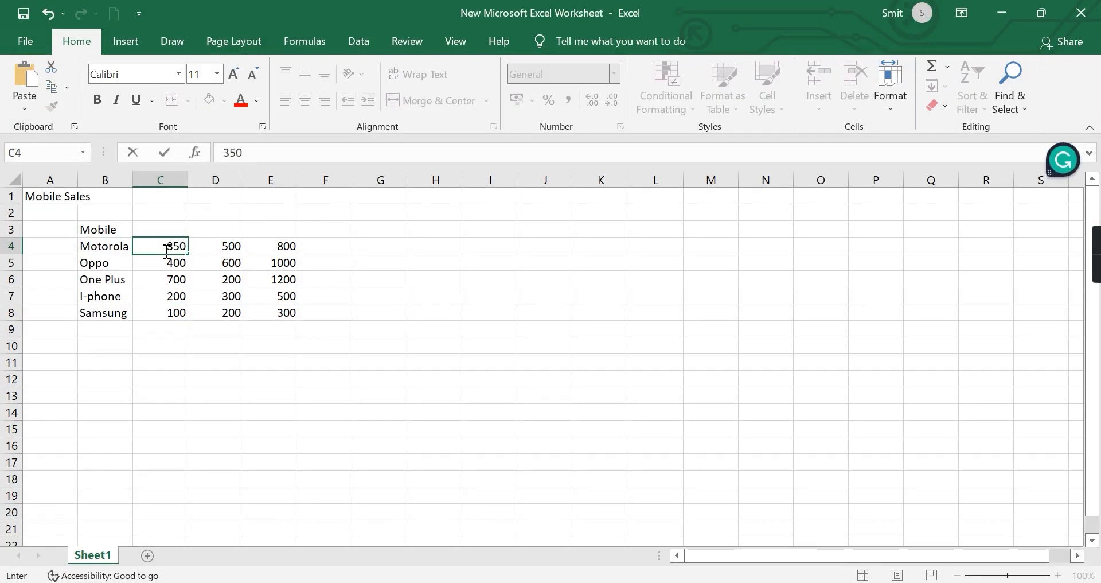
{"action": "left_click", "coordinate": [231, 265]}
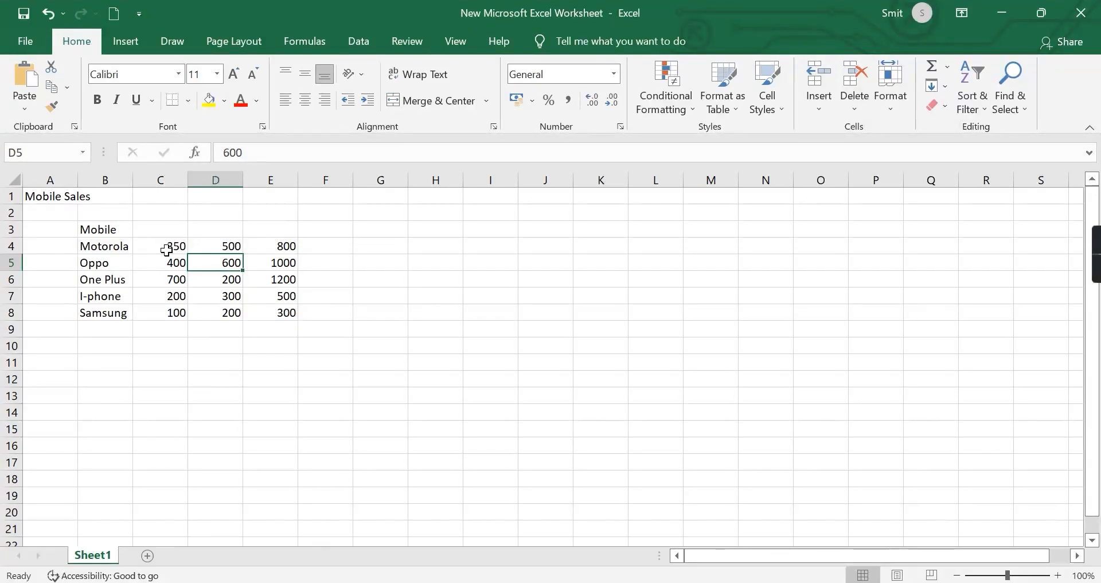
Append "- m19" to the Motorola entry in cell B4, and replace the whole entry with "Vivo"
{"action": "double_click", "coordinate": [127, 252]}
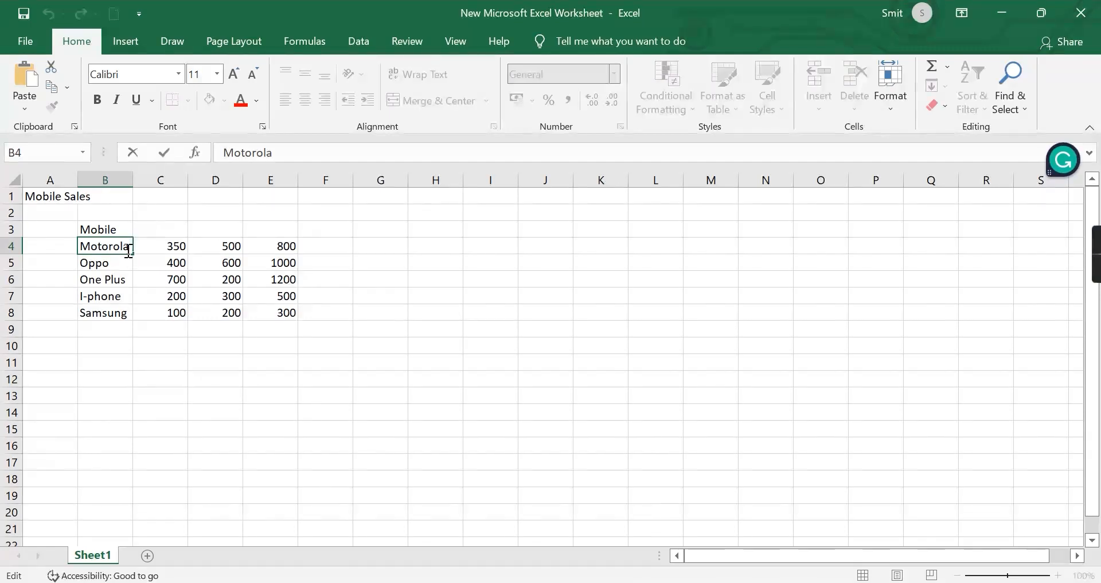
{"action": "type", "text": "- m19"}
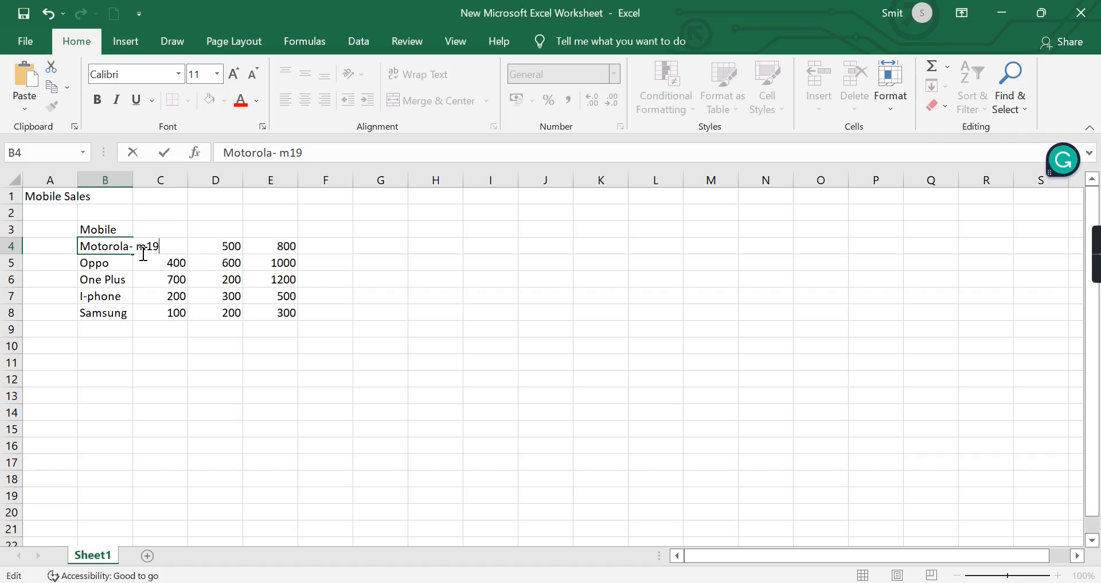
{"action": "key", "text": "BackSpace"}
{"action": "key", "text": "BackSpace"}
{"action": "key", "text": "BackSpace"}
{"action": "key", "text": "BackSpace"}
{"action": "key", "text": "BackSpace"}
{"action": "key", "text": "BackSpace"}
{"action": "key", "text": "BackSpace"}
{"action": "key", "text": "BackSpace"}
{"action": "key", "text": "BackSpace"}
{"action": "key", "text": "BackSpace"}
{"action": "key", "text": "BackSpace"}
{"action": "key", "text": "BackSpace"}
{"action": "key", "text": "BackSpace"}
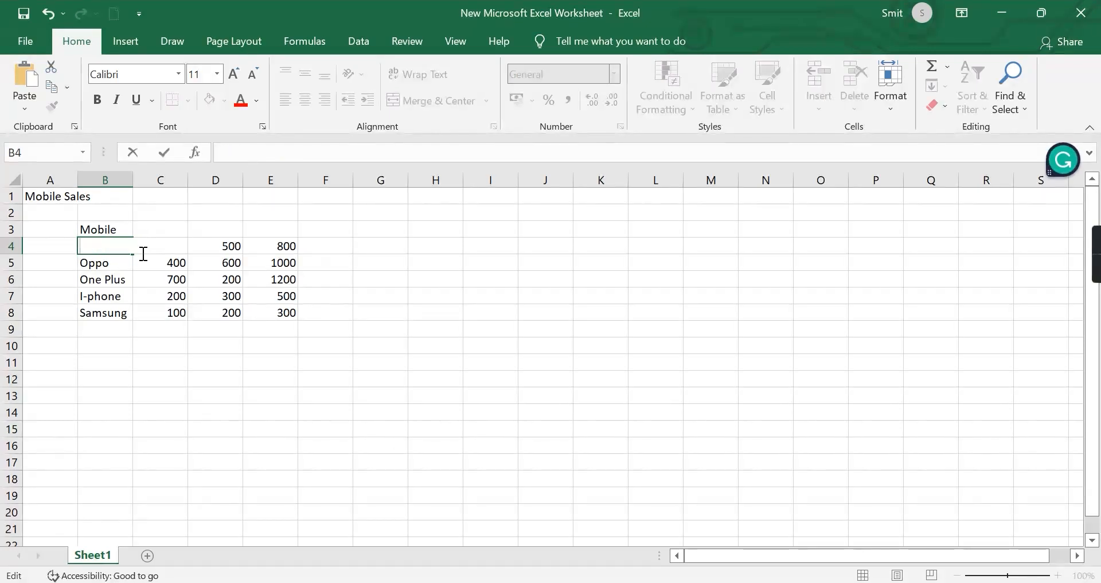
{"action": "type", "text": "Vivo"}
{"action": "left_click", "coordinate": [162, 289]}
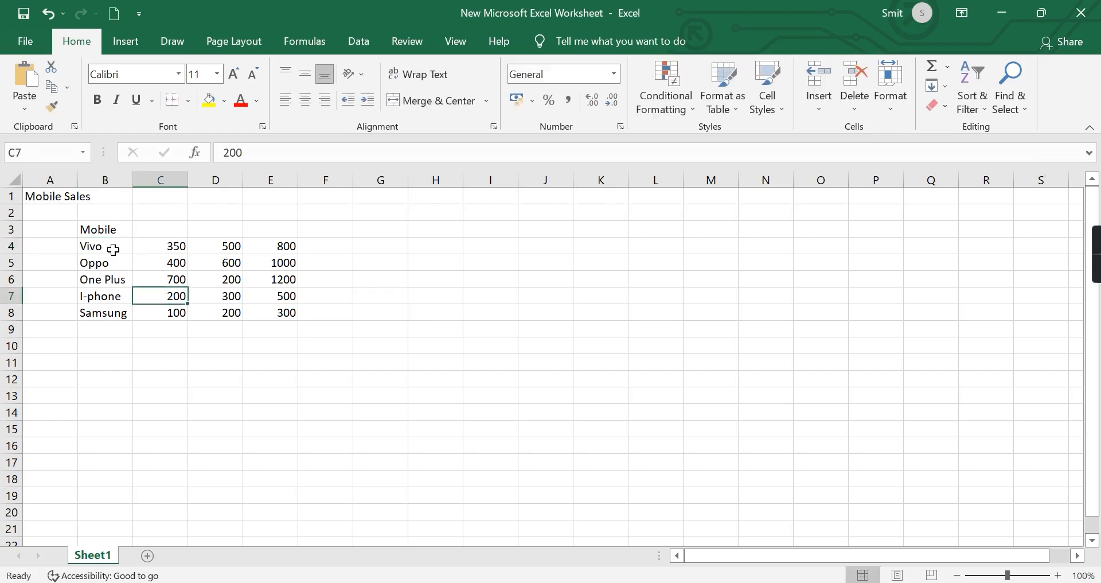
Set the first sales figure for Vivo, in cell C4, to 350.98754
{"action": "left_click", "coordinate": [172, 247]}
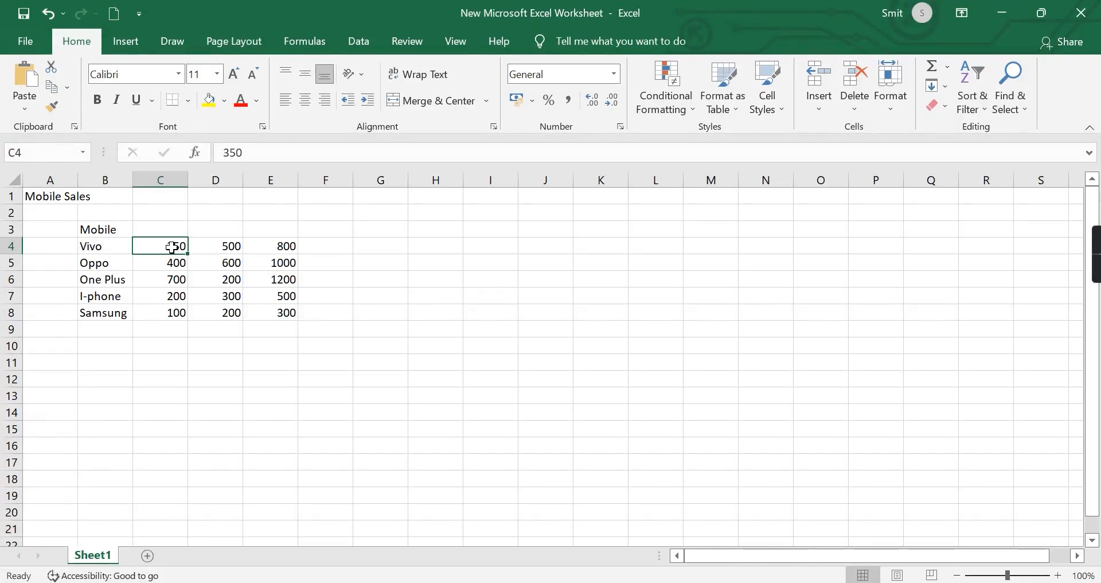
{"action": "type", "text": "350."}
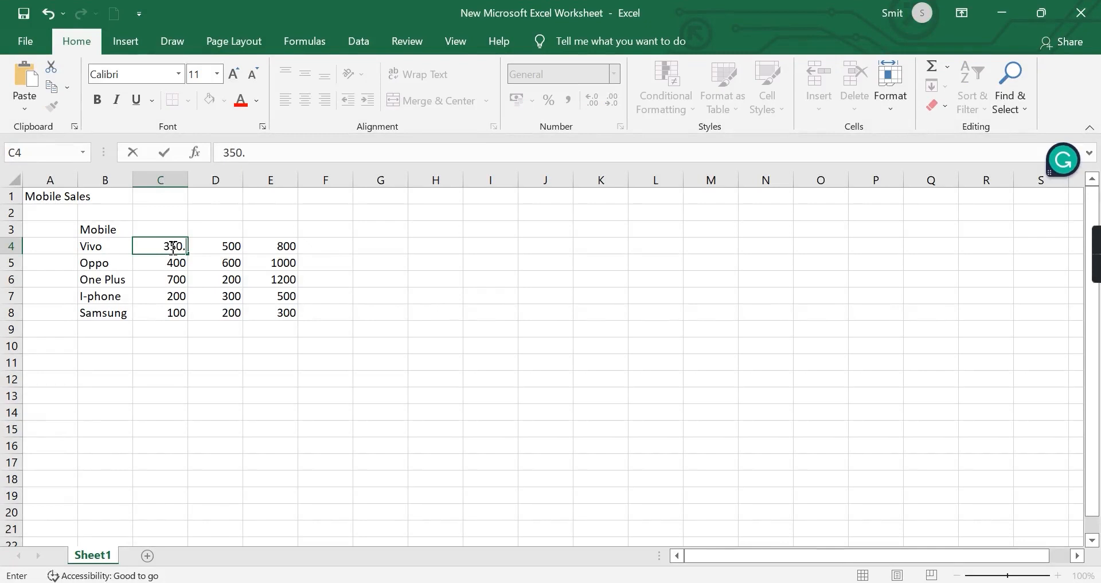
{"action": "type", "text": "98754"}
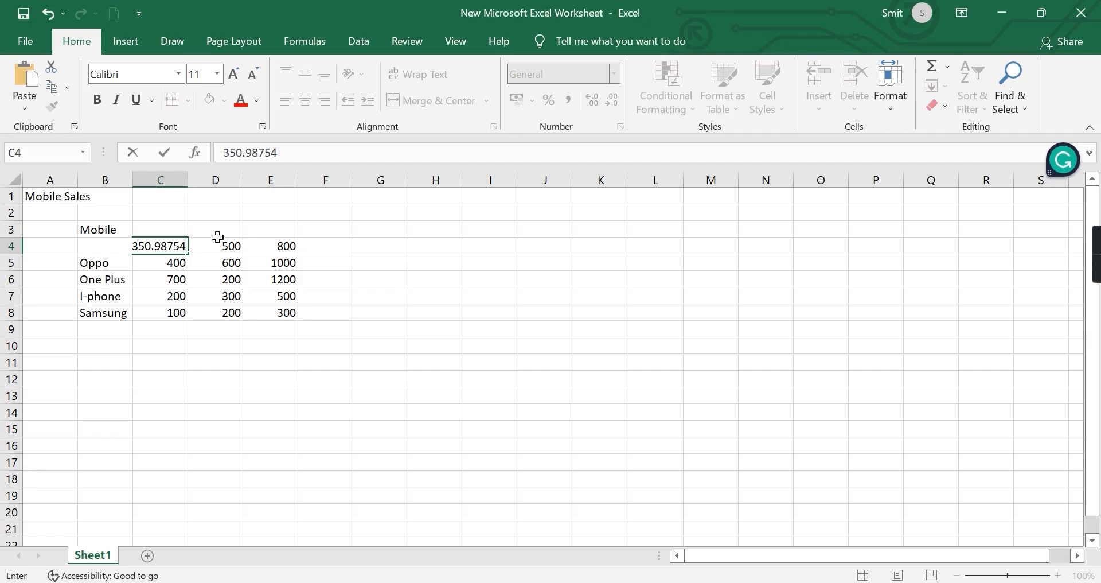
{"action": "left_click", "coordinate": [229, 224]}
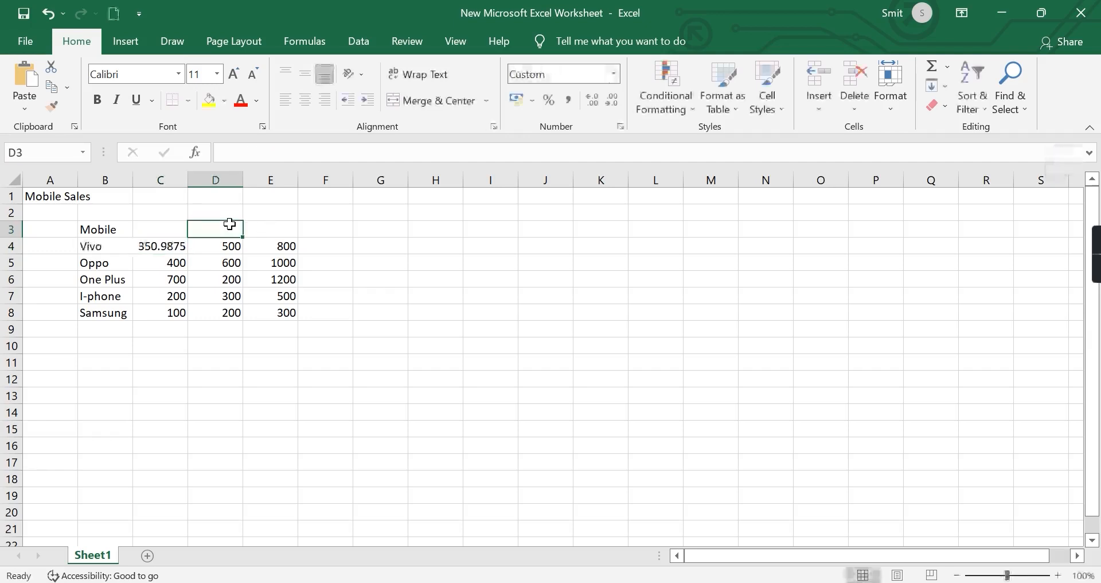
Replace the decimal sales figure in cell C4 with the whole number 350
{"action": "left_click", "coordinate": [154, 247]}
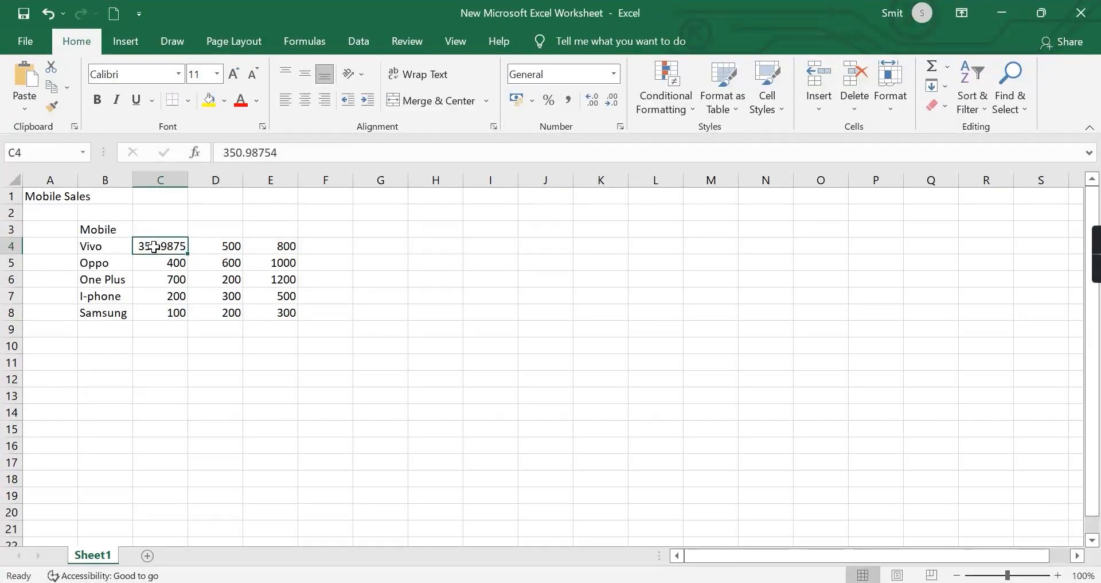
{"action": "type", "text": "350"}
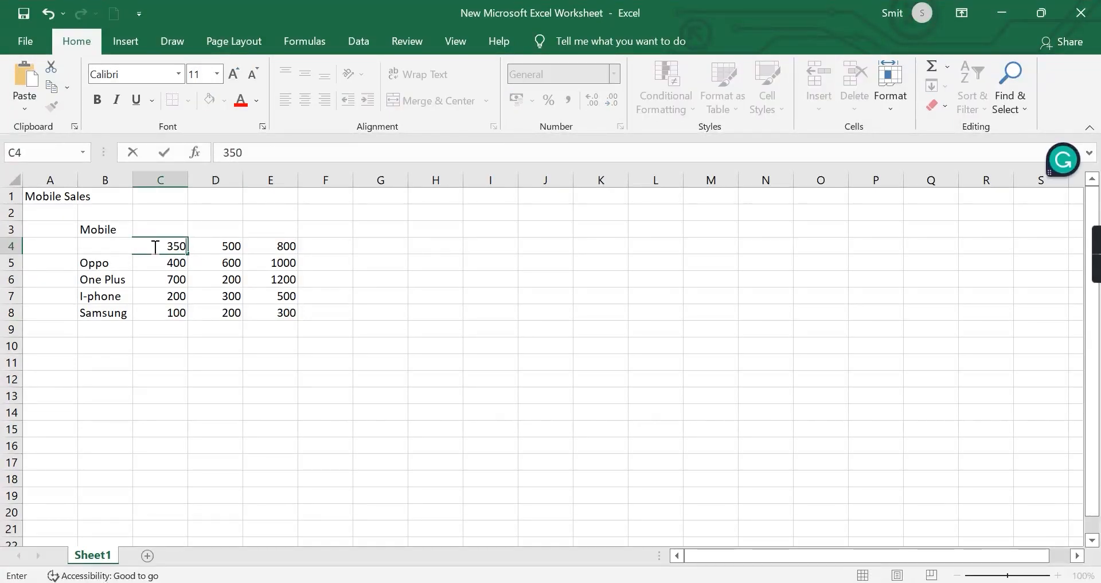
{"action": "left_click", "coordinate": [234, 278]}
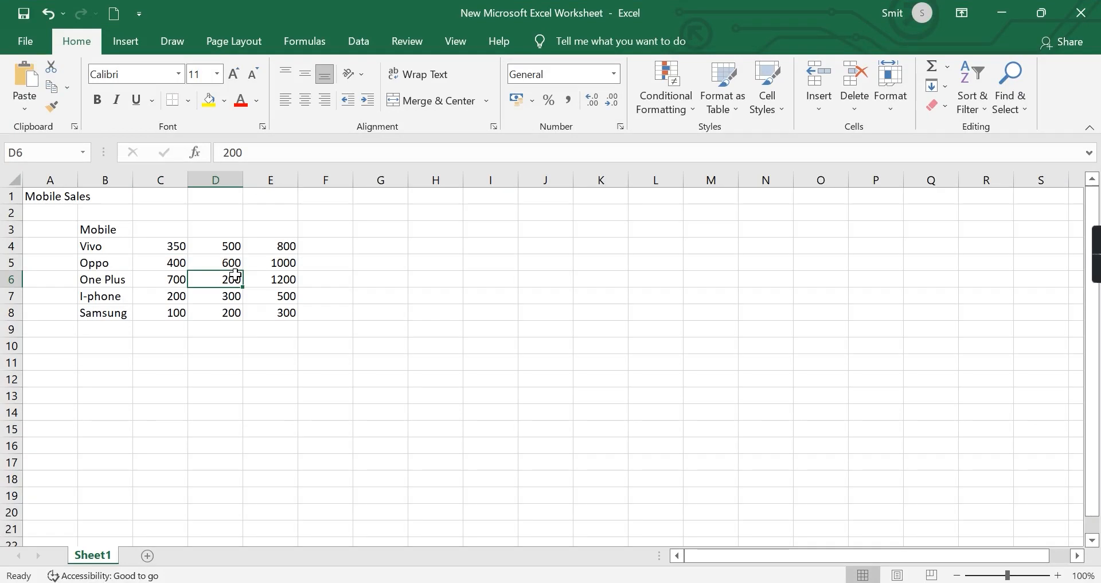
Enter the month headings Jan, Feb and Mar in cells C3, D3 and E3 above the sales figures
{"action": "left_click", "coordinate": [169, 229]}
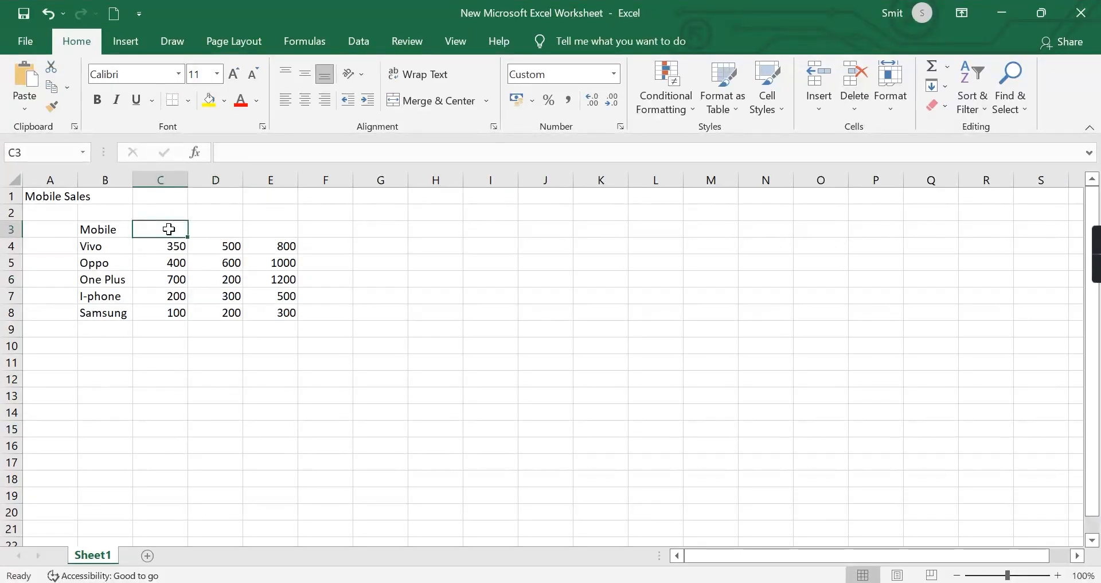
{"action": "type", "text": "Jan"}
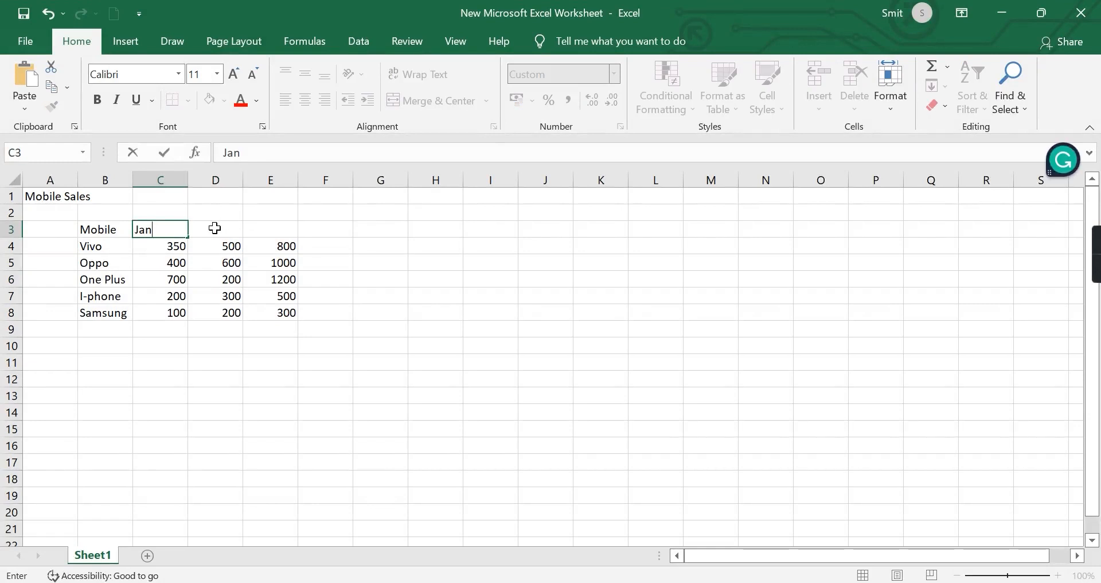
{"action": "left_click", "coordinate": [214, 229]}
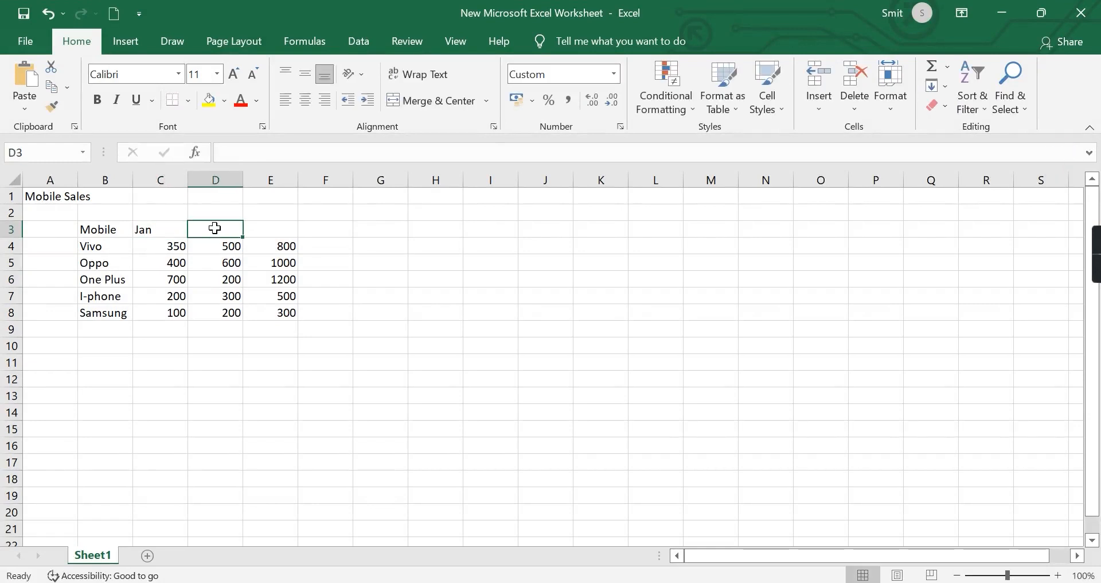
{"action": "type", "text": "Feb"}
{"action": "left_click", "coordinate": [255, 230]}
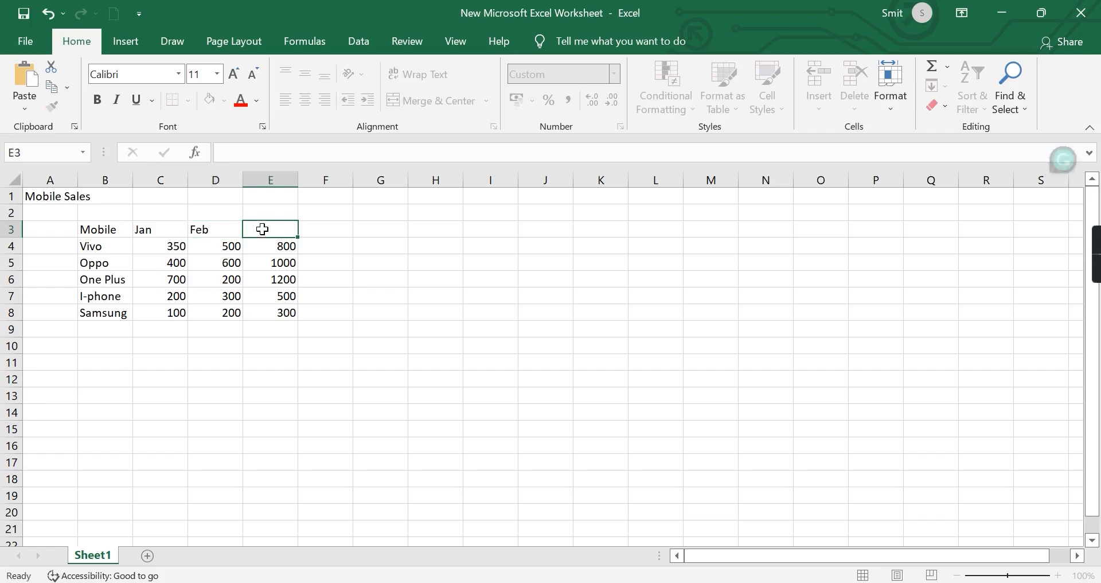
{"action": "type", "text": "Mar"}
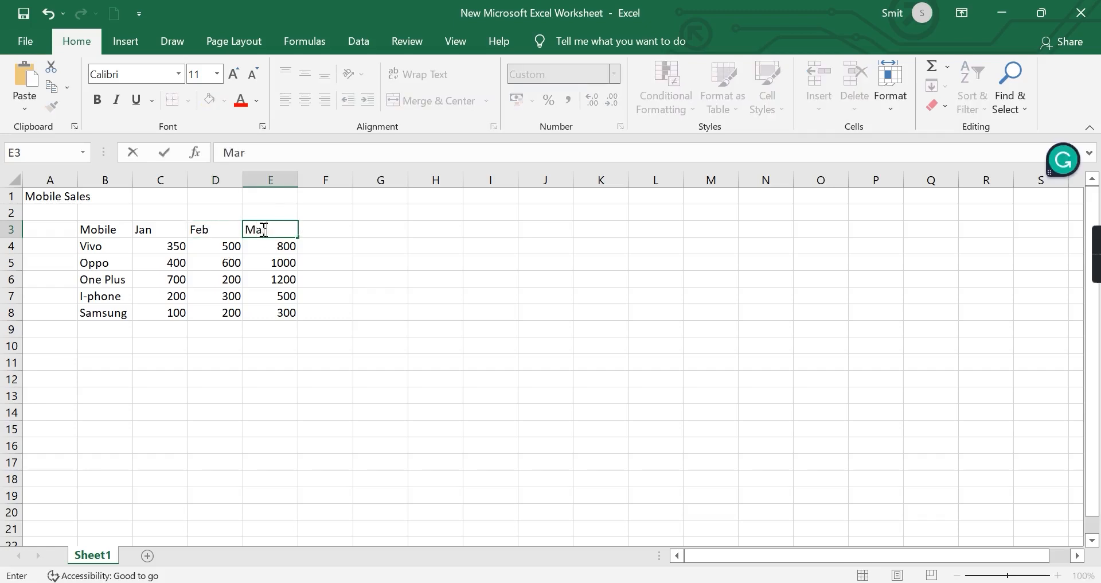
{"action": "left_click", "coordinate": [374, 240]}
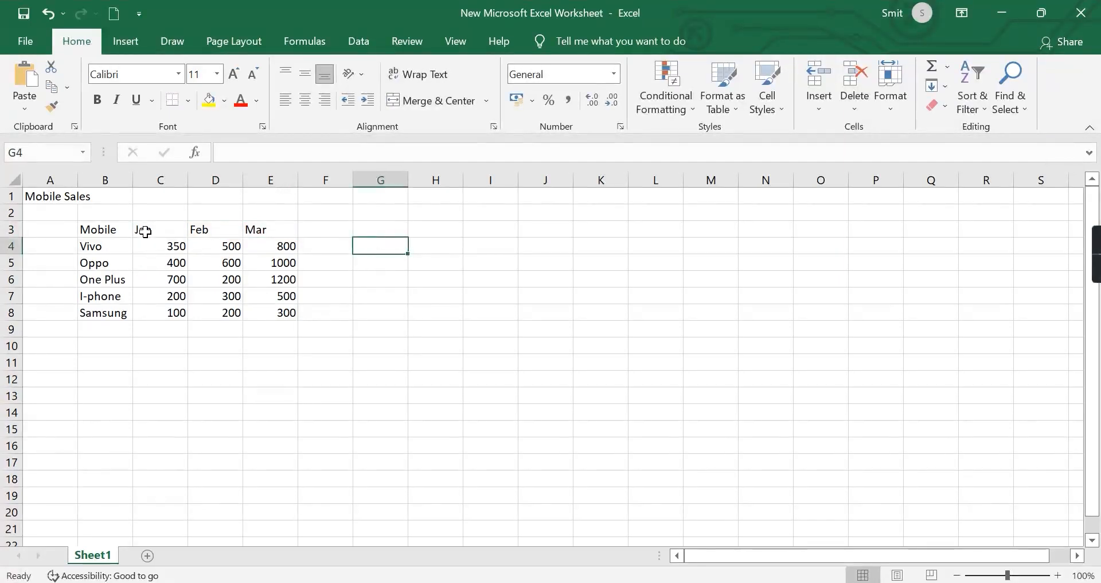
{"action": "left_click_drag", "start_coordinate": [143, 229], "coordinate": [252, 228]}
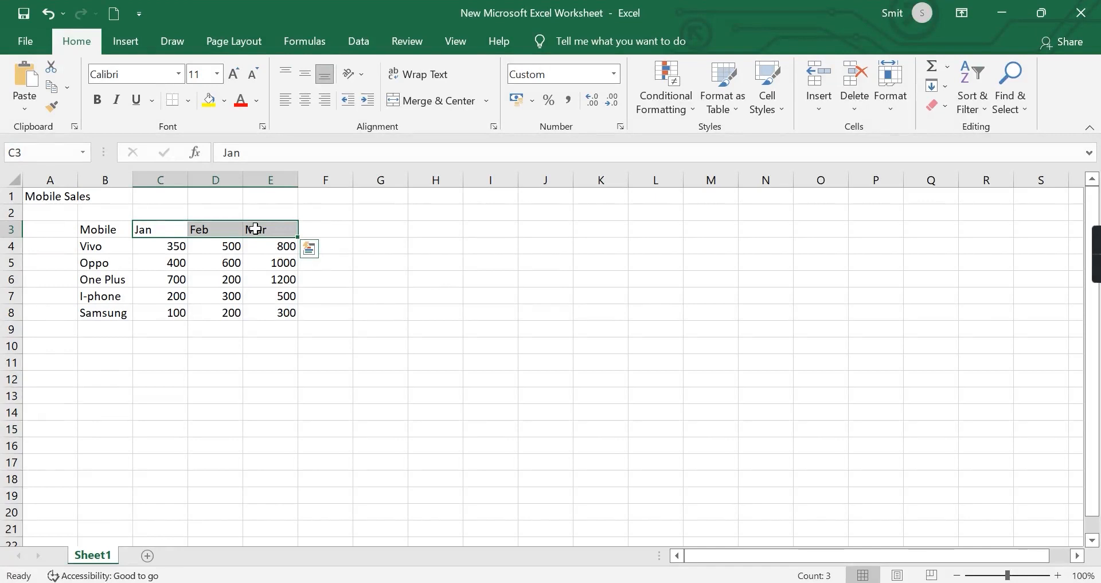
{"action": "left_click", "coordinate": [217, 331]}
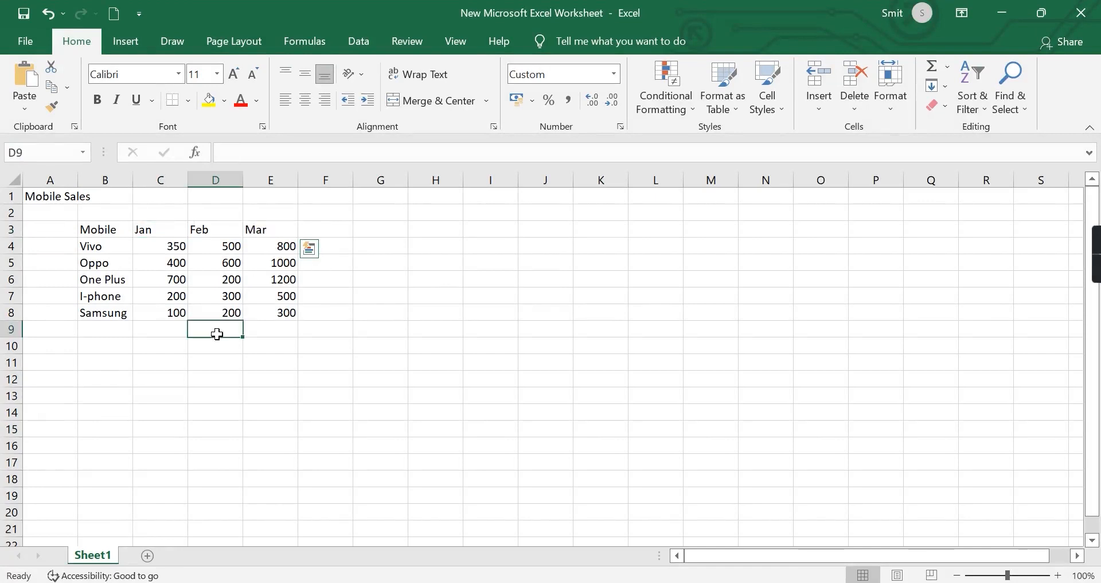
{"action": "left_click", "coordinate": [143, 231]}
{"action": "left_click_drag", "start_coordinate": [144, 231], "coordinate": [251, 226]}
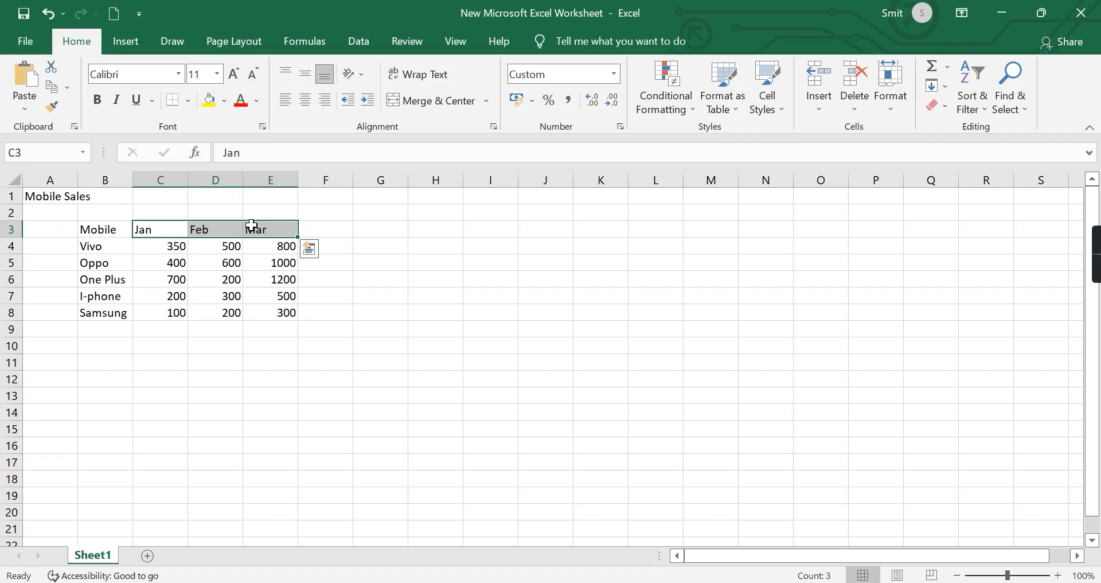
Append "-21" to the Jan, Feb and Mar headings in cells C3, D3 and E3
{"action": "double_click", "coordinate": [163, 230]}
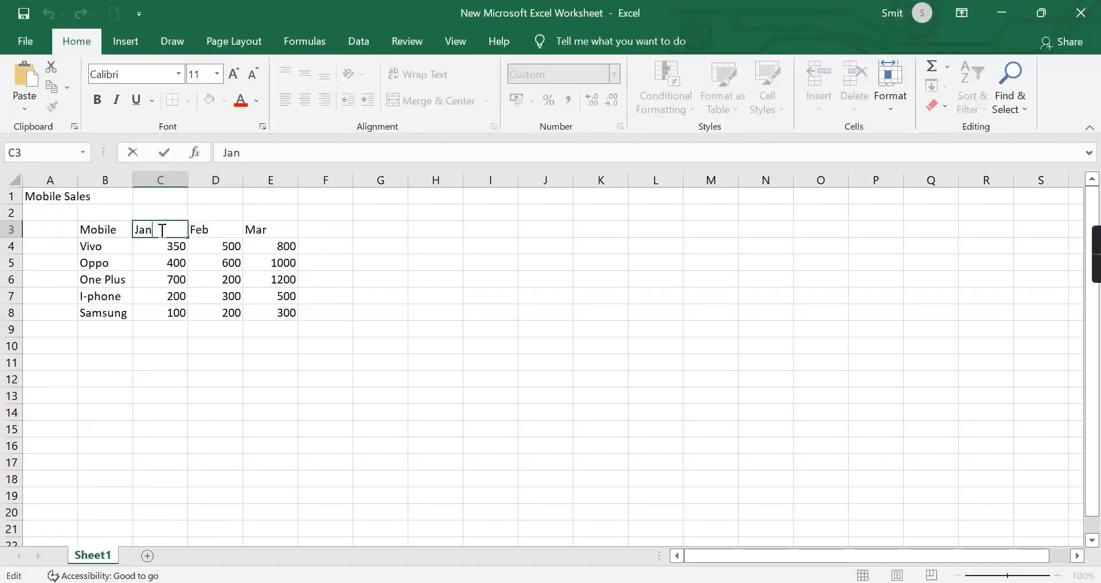
{"action": "type", "text": "-"}
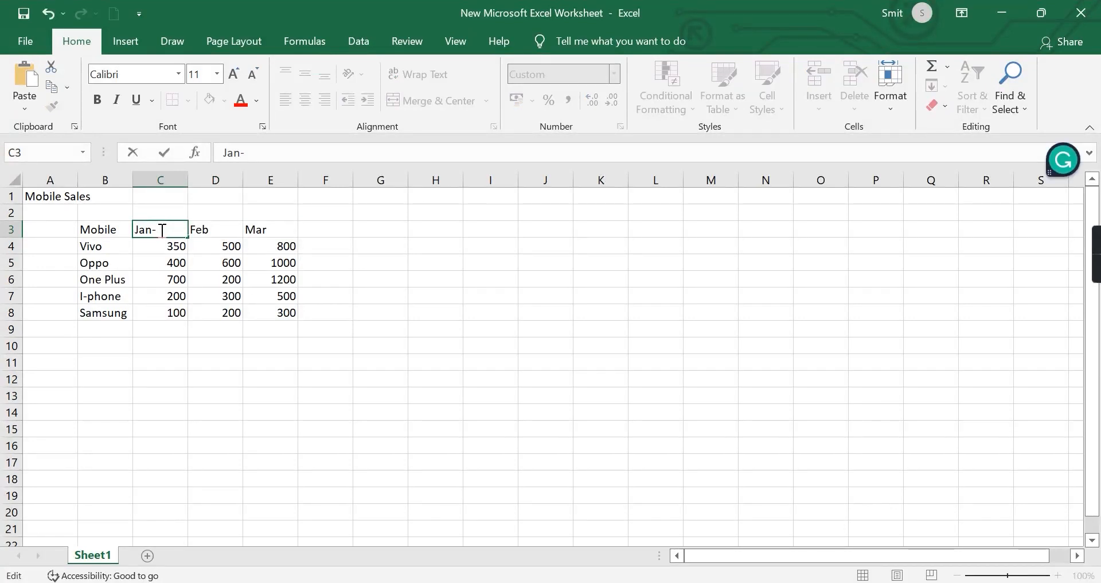
{"action": "type", "text": "21"}
{"action": "double_click", "coordinate": [226, 226]}
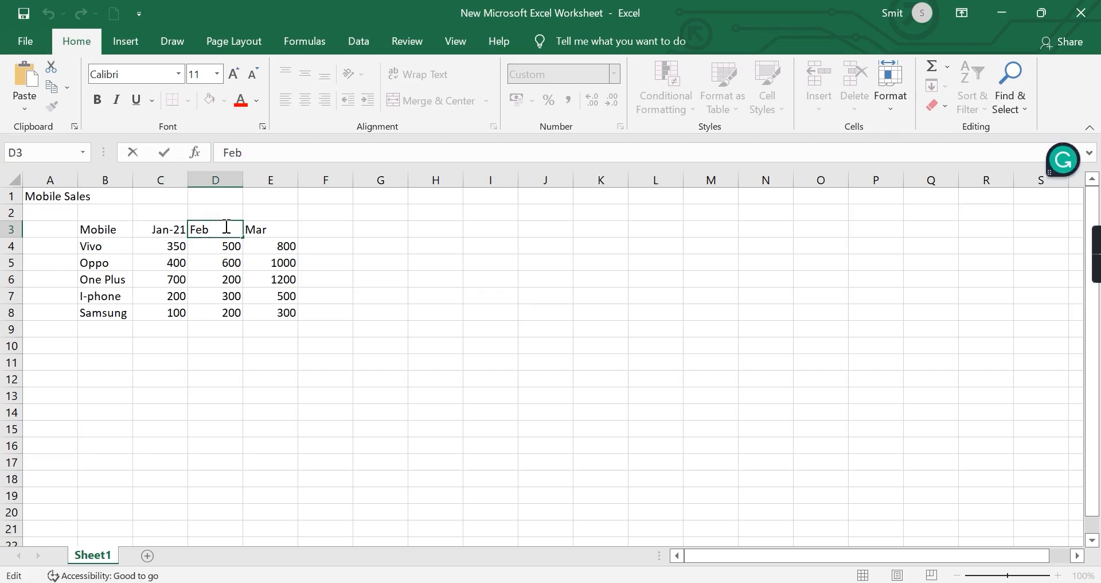
{"action": "type", "text": "-21"}
{"action": "left_click", "coordinate": [221, 296]}
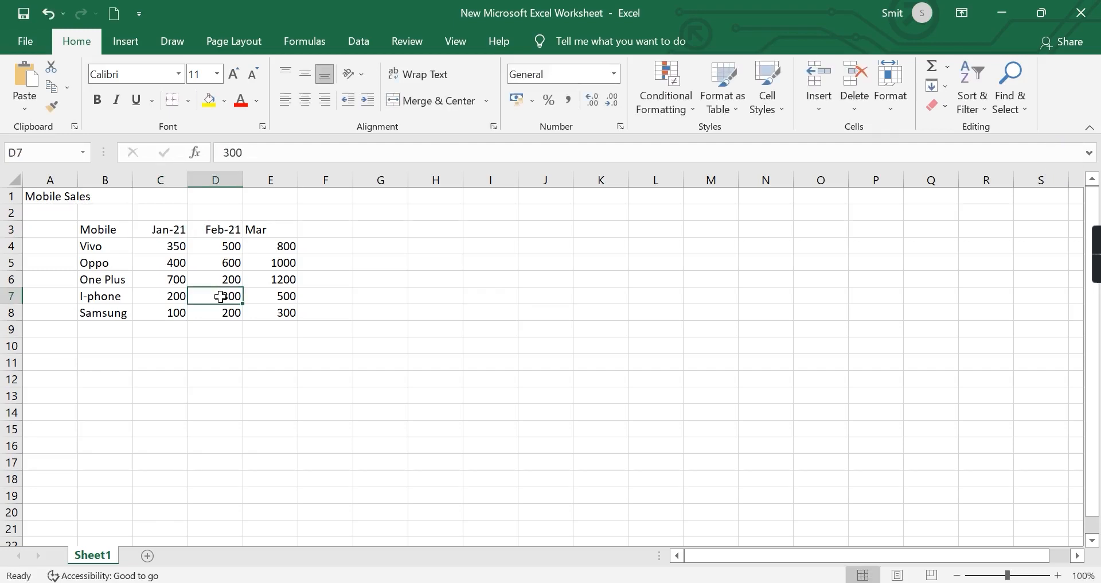
{"action": "left_click", "coordinate": [160, 232]}
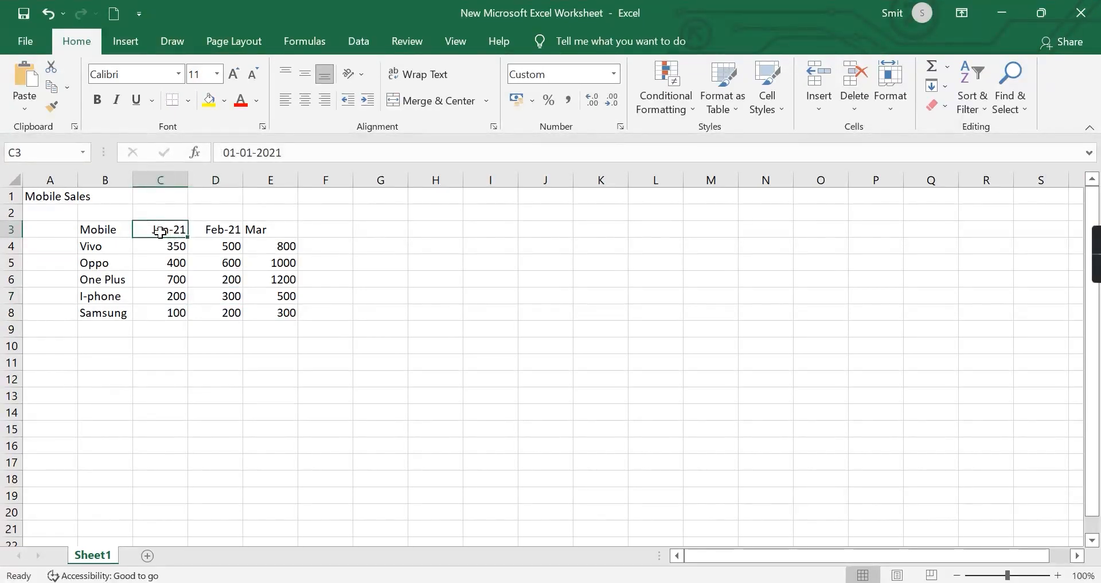
{"action": "left_click", "coordinate": [268, 233]}
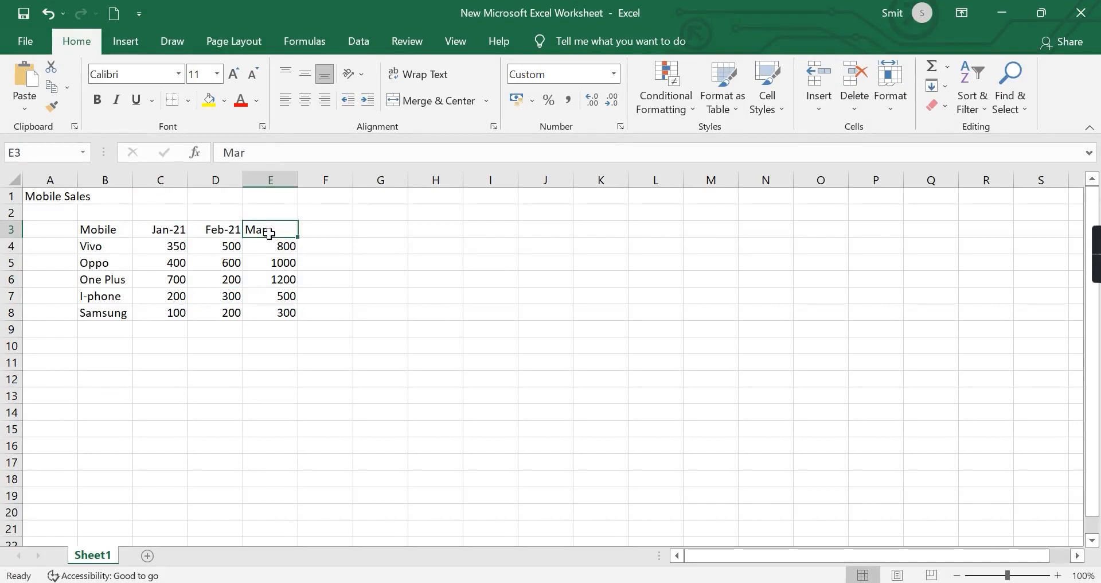
{"action": "double_click", "coordinate": [269, 232]}
{"action": "type", "text": "-"}
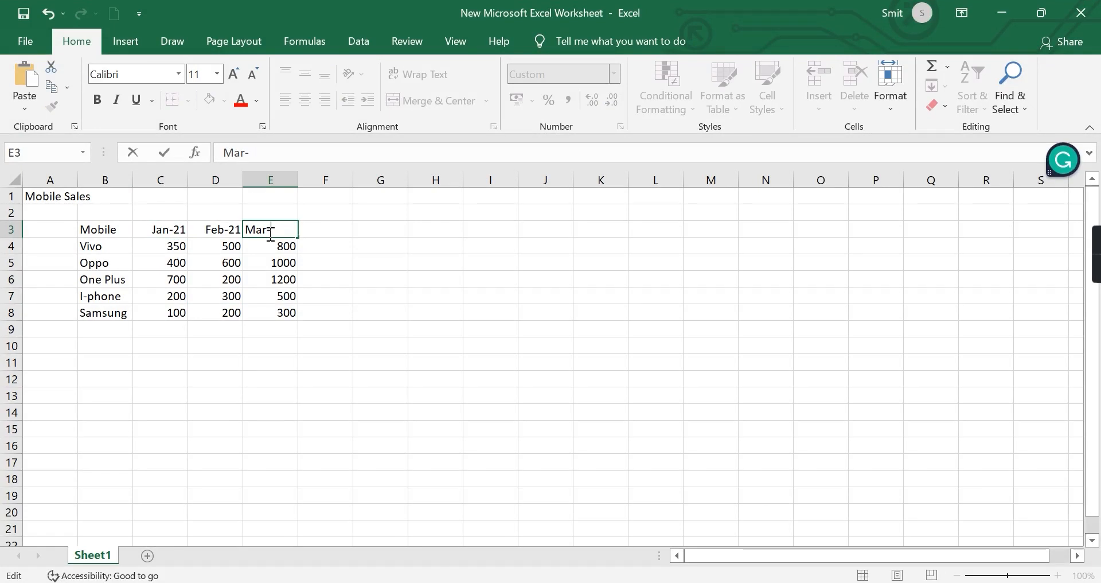
{"action": "type", "text": "21"}
{"action": "left_click", "coordinate": [388, 236]}
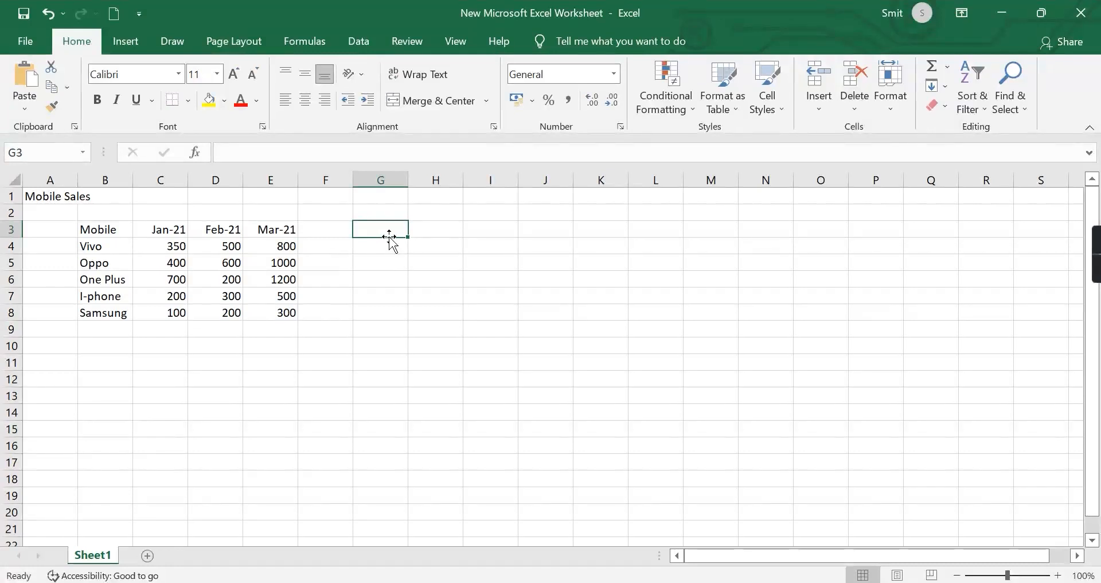
Try the Short Date format on the January heading in cell C3, and replace it with Long Date
{"action": "left_click", "coordinate": [156, 232]}
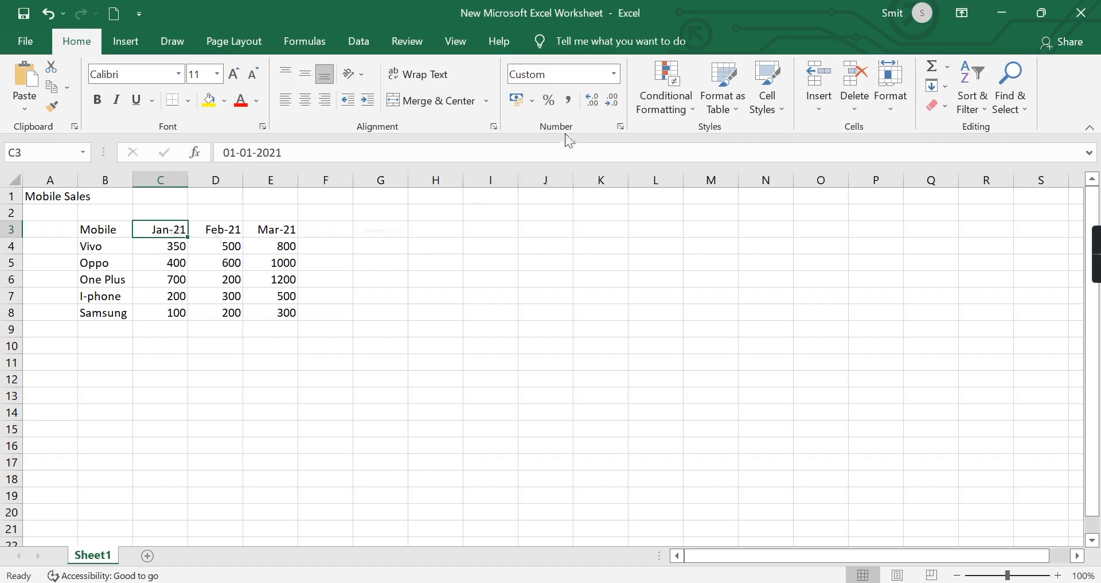
{"action": "left_click", "coordinate": [615, 76]}
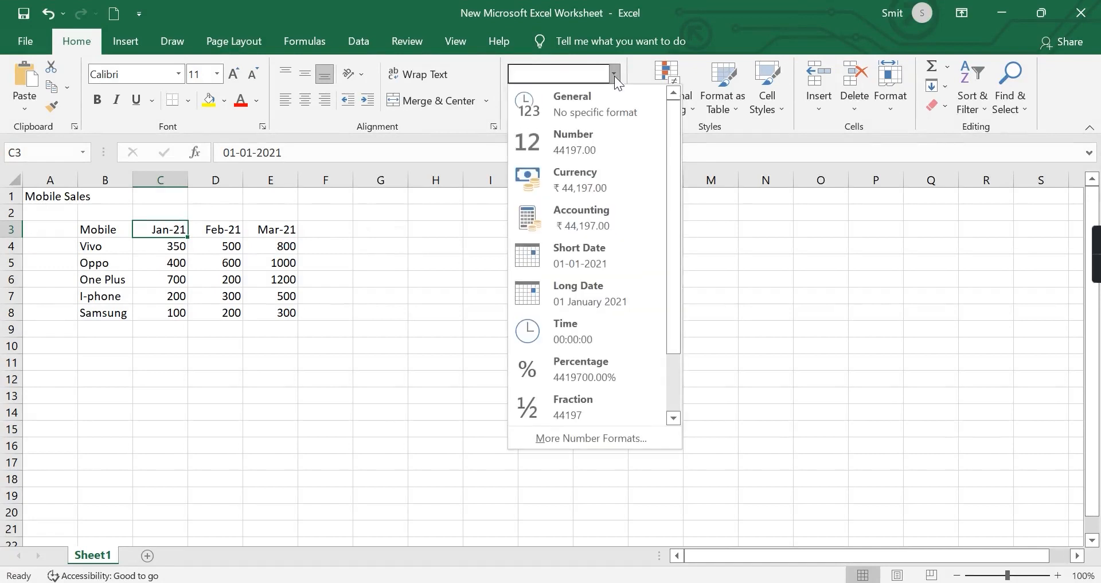
{"action": "left_click", "coordinate": [579, 263]}
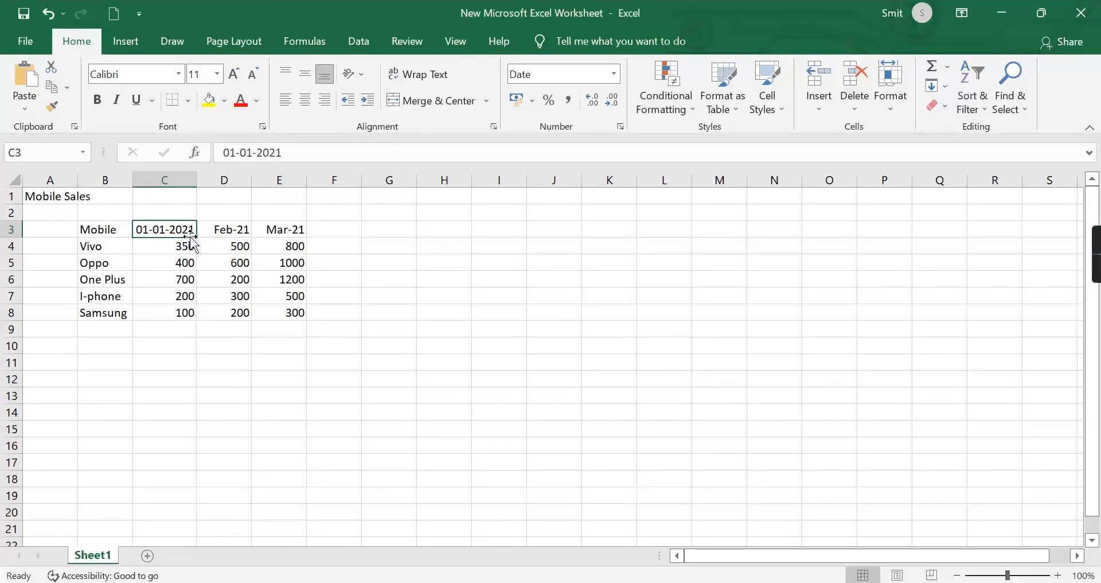
{"action": "left_click", "coordinate": [613, 73]}
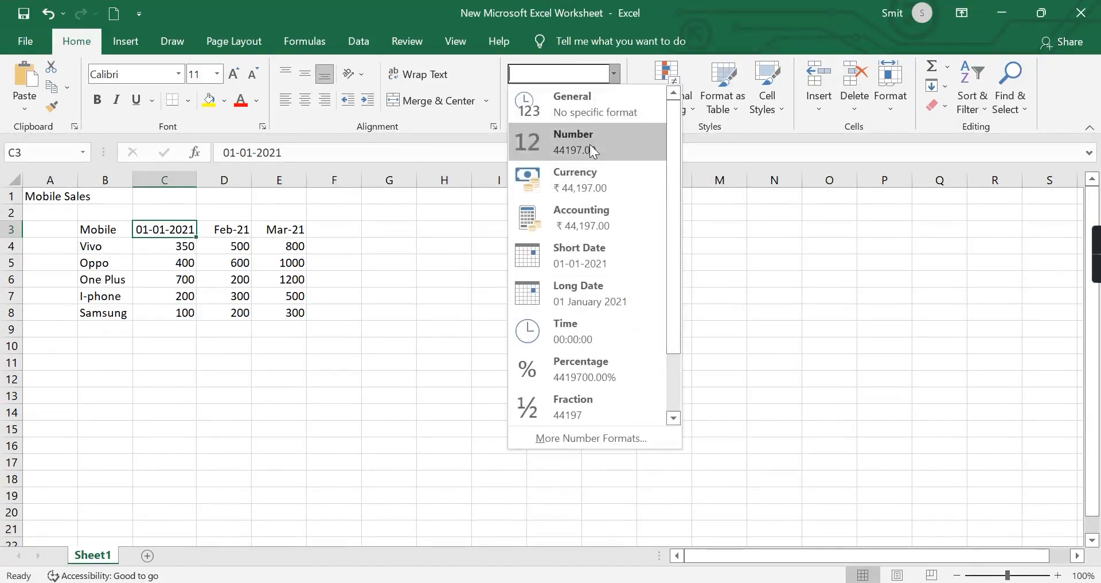
{"action": "left_click", "coordinate": [577, 300]}
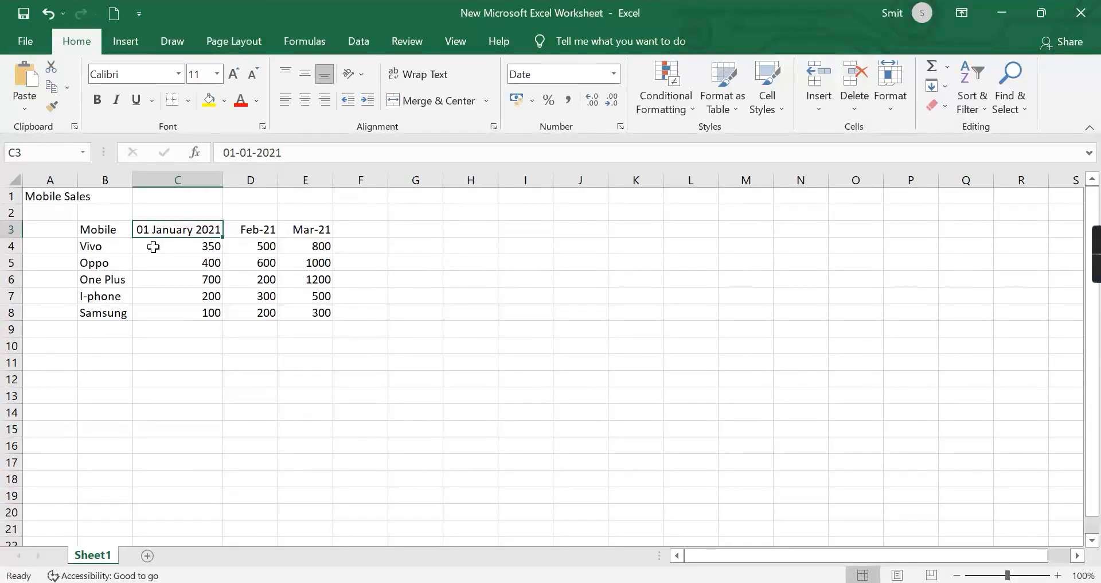
Re-enter the January heading in cell C3 as Jan-21
{"action": "type", "text": "Ka"}
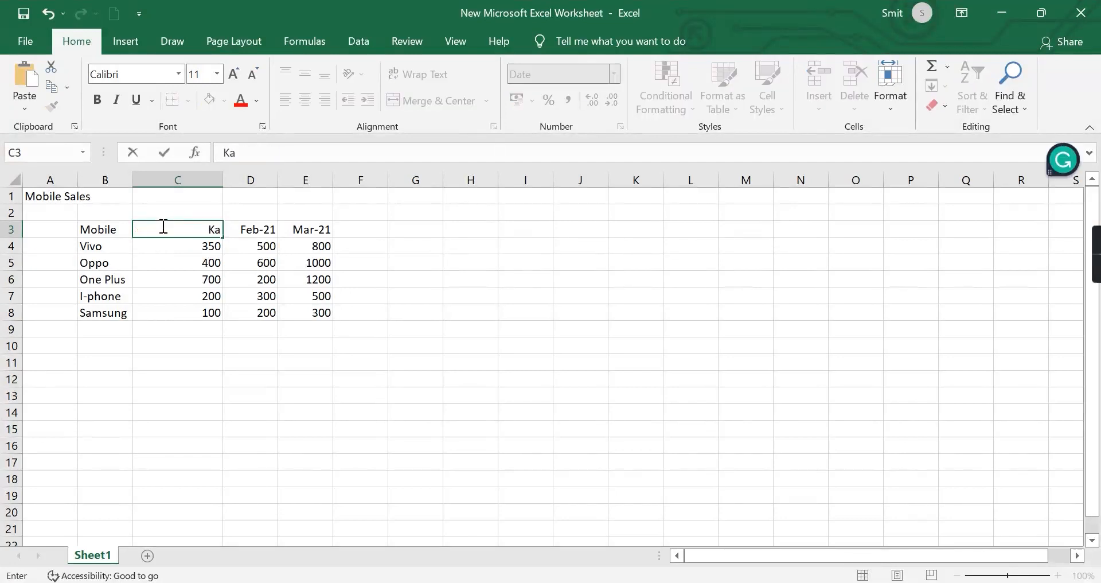
{"action": "key", "text": "BackSpace"}
{"action": "key", "text": "BackSpace"}
{"action": "type", "text": "Ja"}
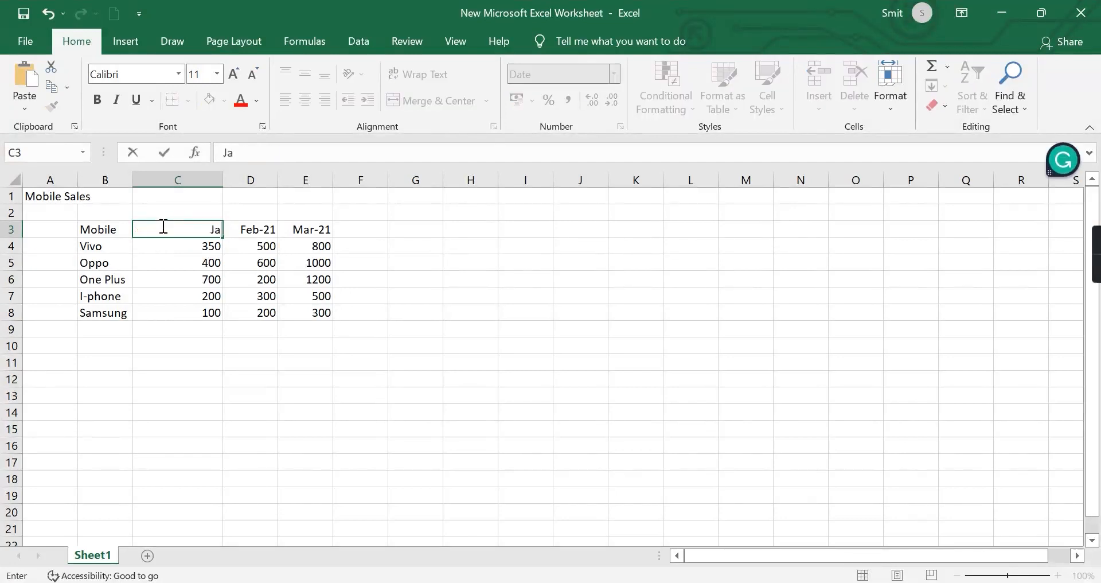
{"action": "type", "text": "n-21"}
{"action": "left_click", "coordinate": [563, 416]}
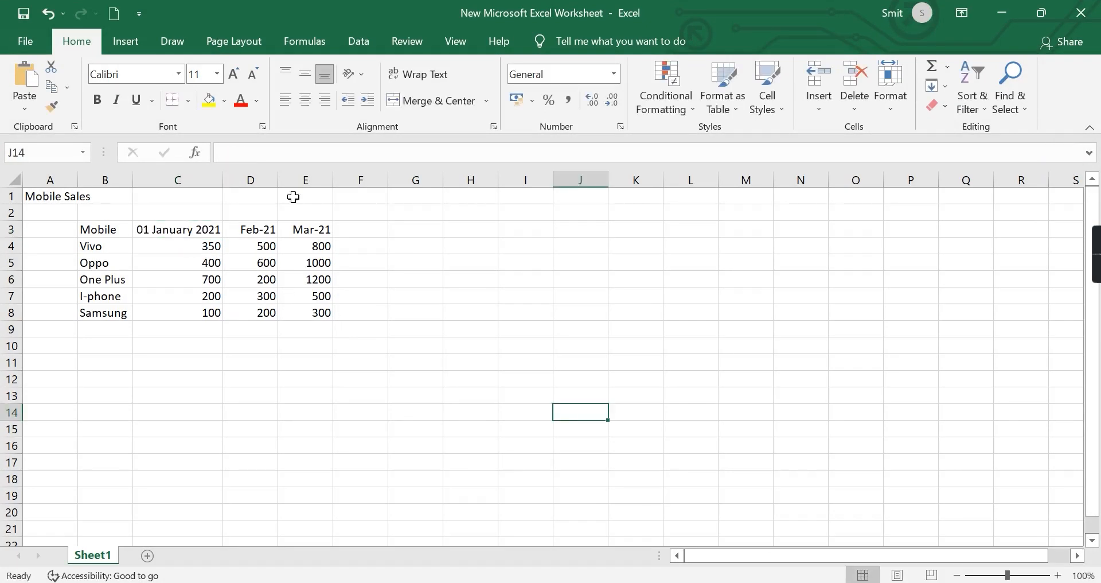
Try to apply a number format named "Custom" to the empty cell J14
{"action": "left_click", "coordinate": [614, 73]}
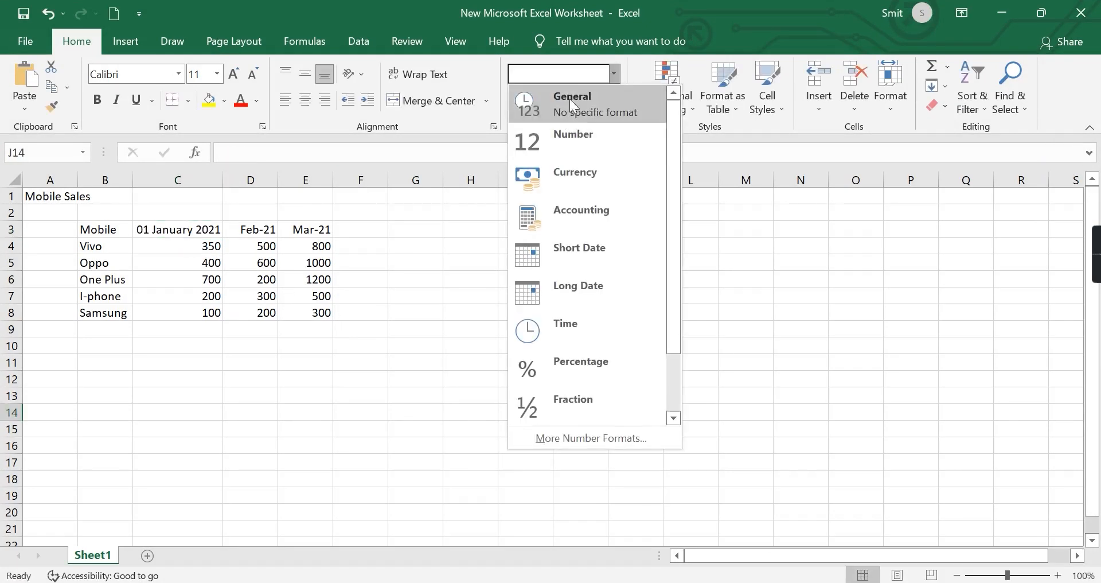
{"action": "left_click", "coordinate": [543, 71]}
{"action": "type", "text": "Cuar"}
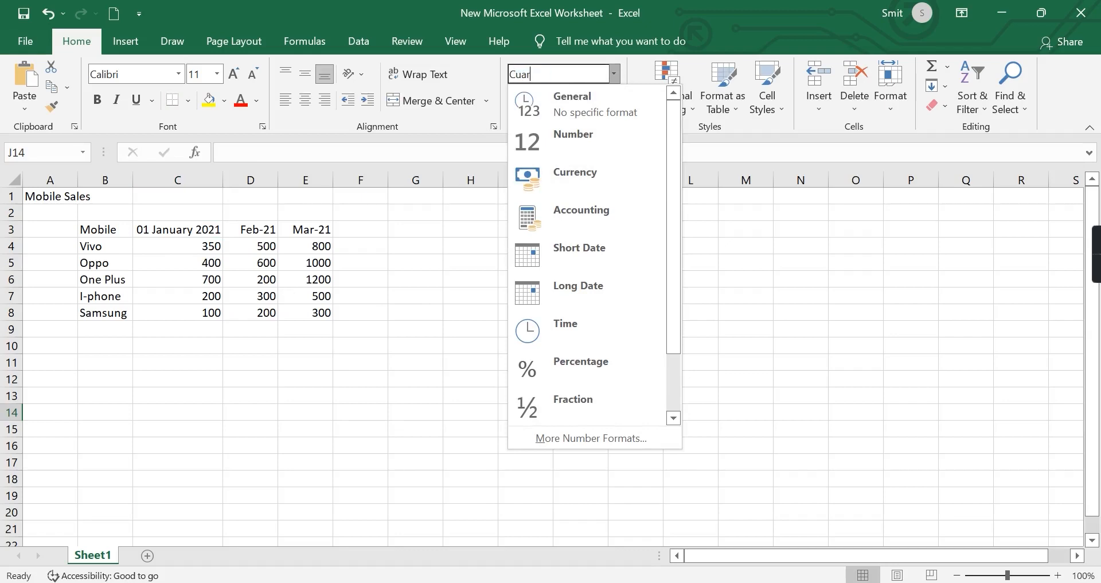
{"action": "key", "text": "BackSpace"}
{"action": "key", "text": "BackSpace"}
{"action": "type", "text": "stom"}
{"action": "key", "text": "Return"}
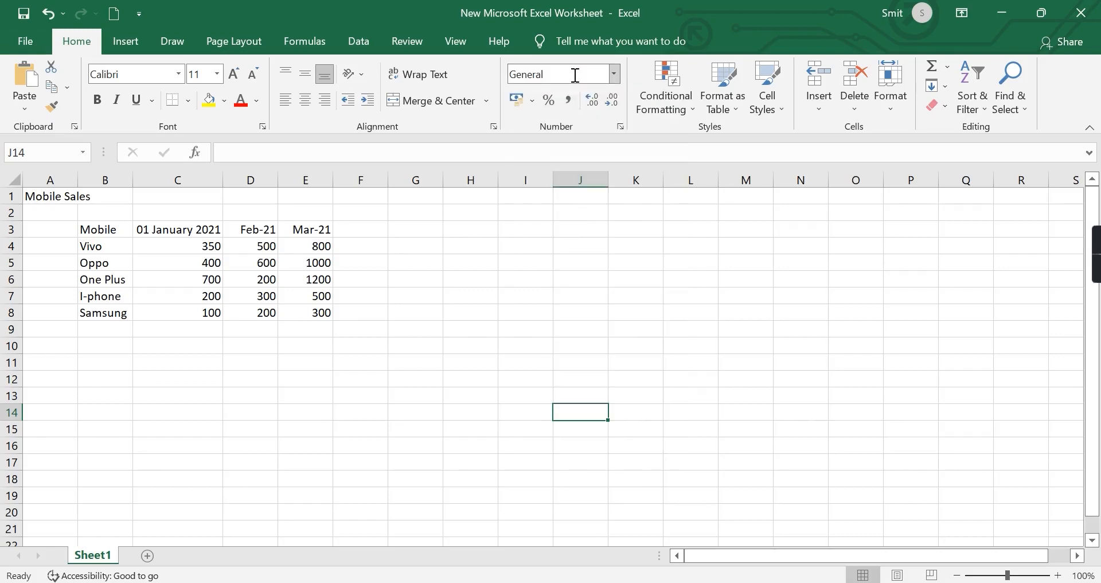
Open the full number format settings for the January heading in cell C3 and look through the available Date types
{"action": "left_click", "coordinate": [162, 241]}
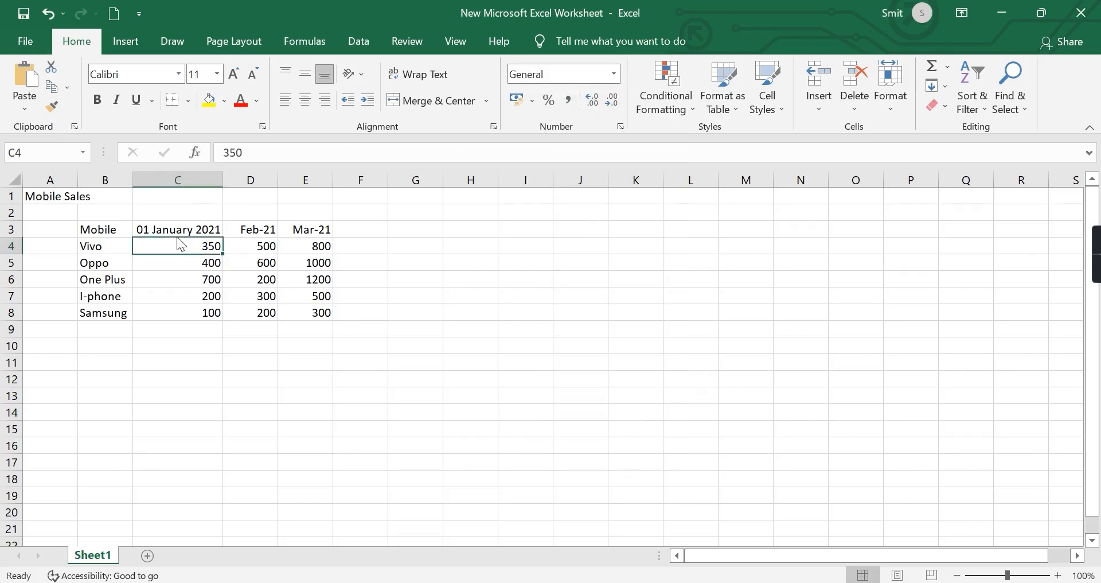
{"action": "key", "text": "Up"}
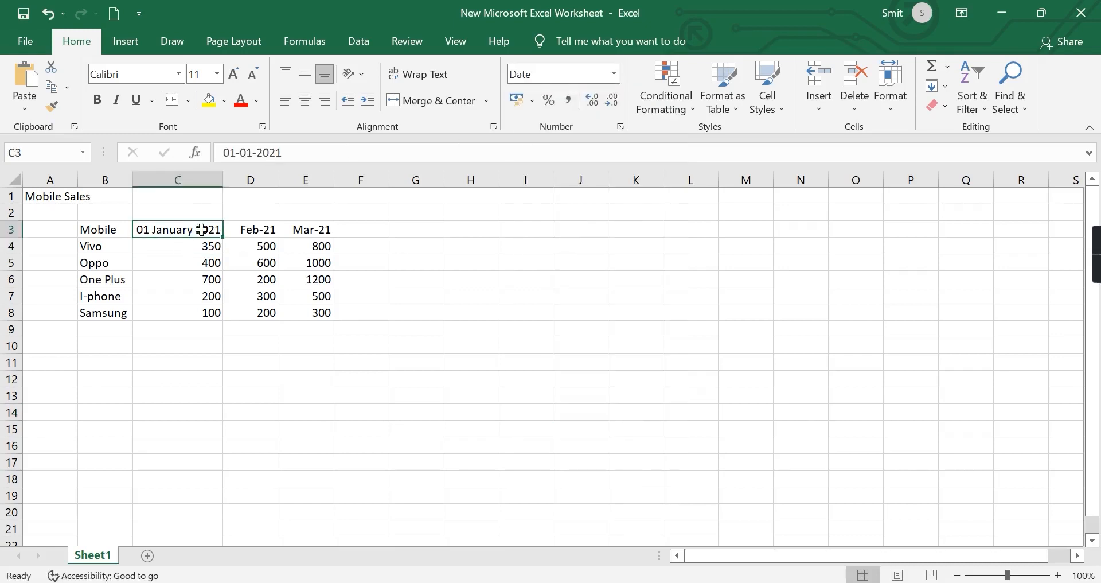
{"action": "left_click", "coordinate": [614, 74]}
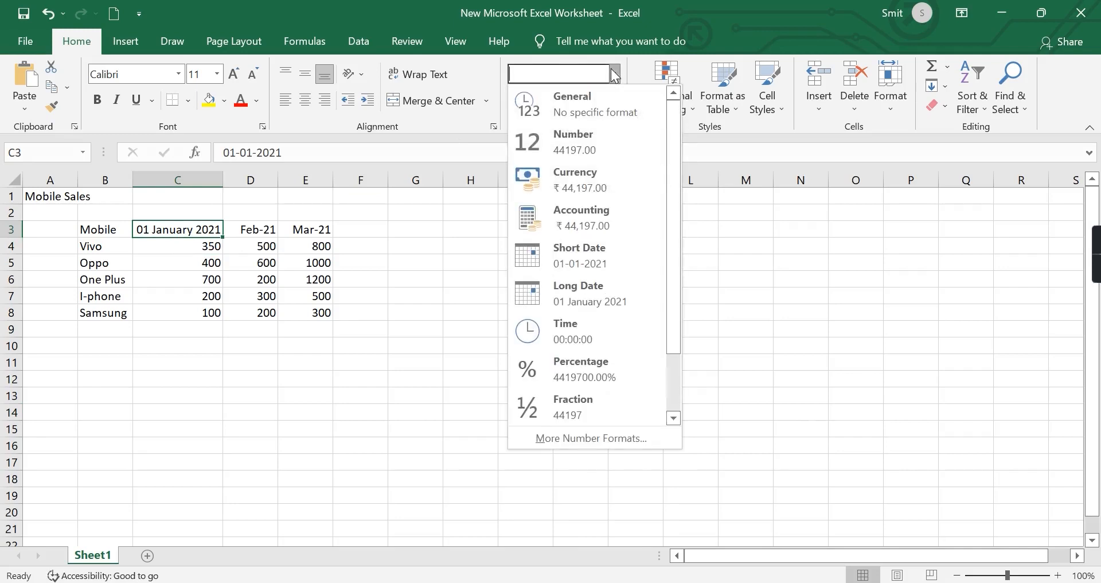
{"action": "scroll", "coordinate": [571, 249], "scroll_direction": "down", "scroll_amount": 1}
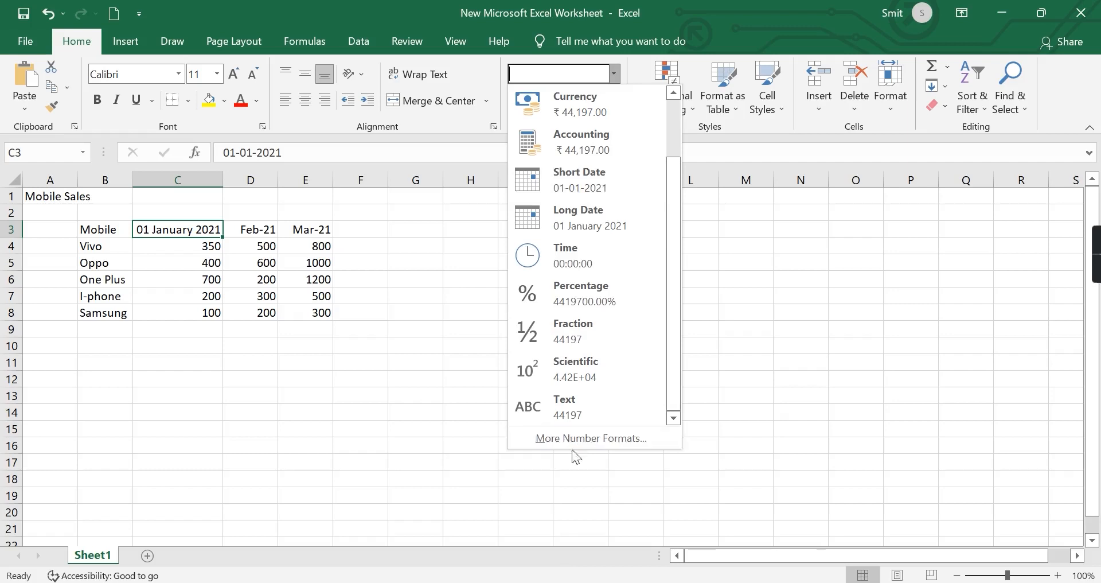
{"action": "left_click", "coordinate": [600, 430]}
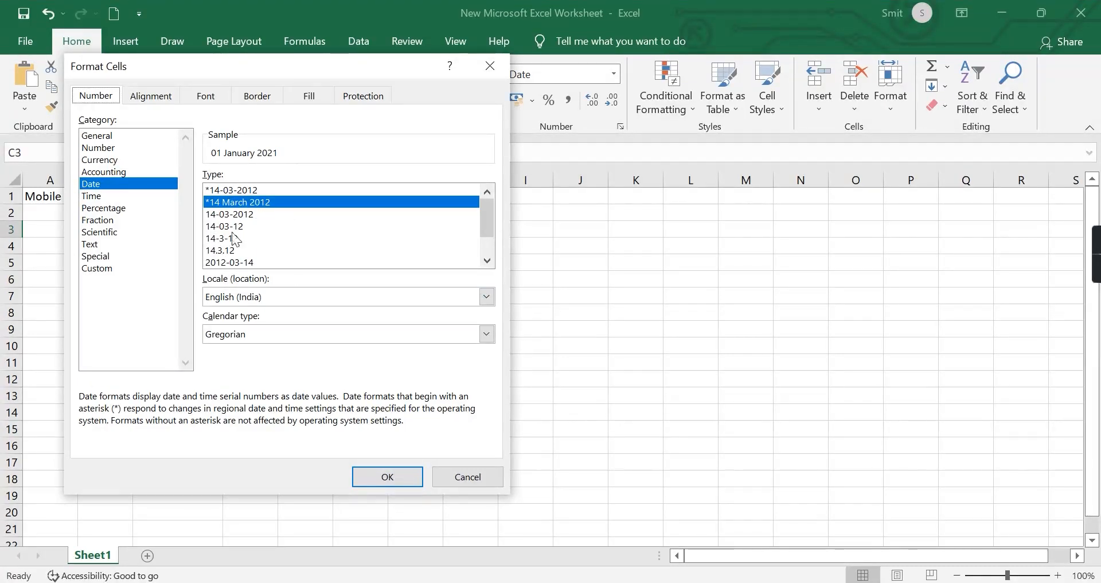
{"action": "left_click", "coordinate": [487, 261]}
{"action": "left_click", "coordinate": [487, 261]}
{"action": "left_click", "coordinate": [487, 261]}
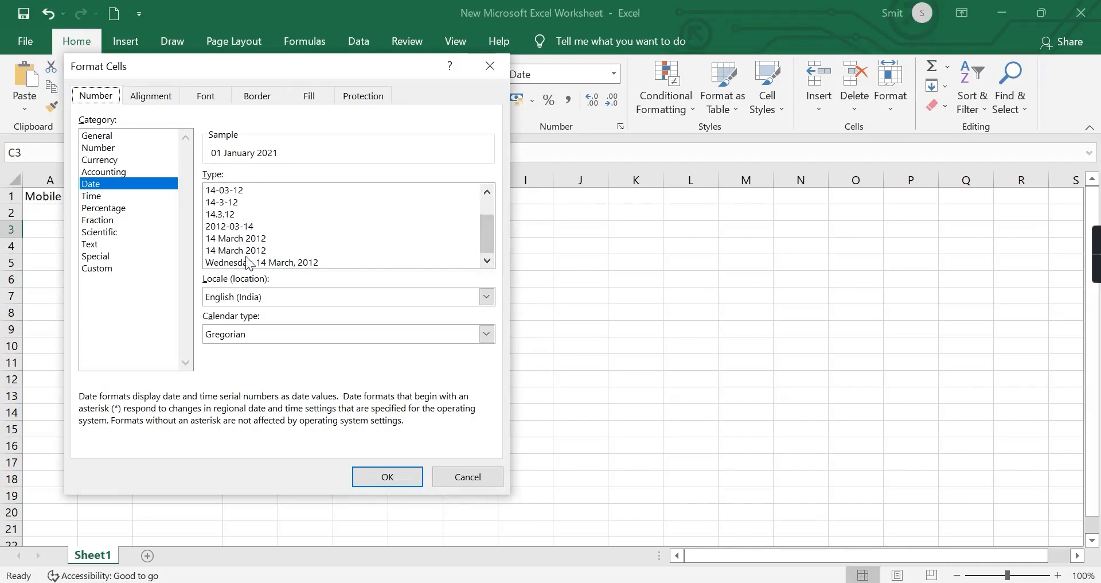
{"action": "scroll", "coordinate": [489, 205], "scroll_direction": "up", "scroll_amount": 1}
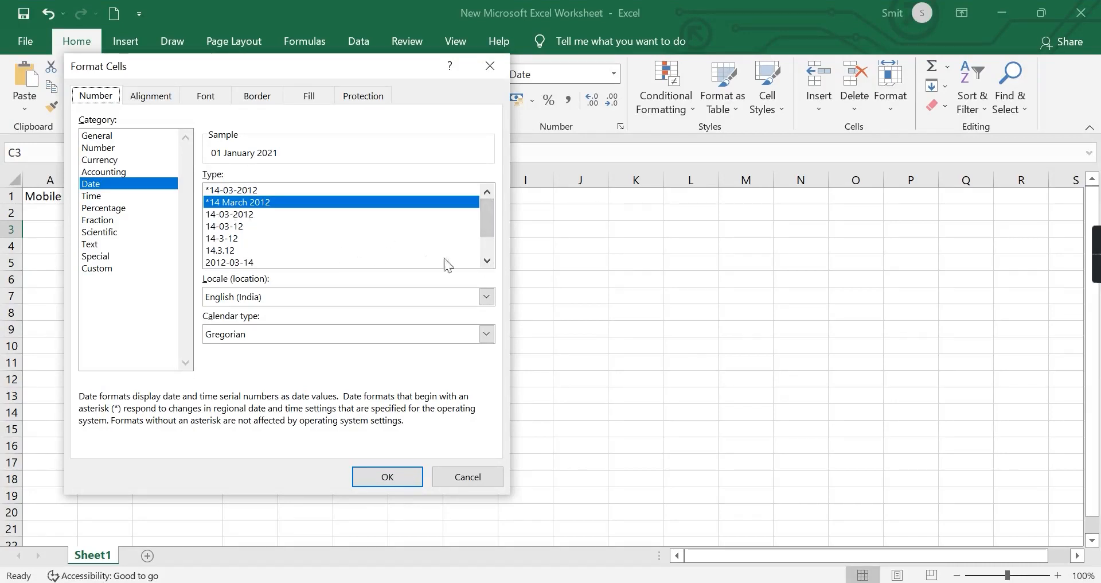
Replace the January heading's format code with the custom code mmm-yyyy and apply it to cell C3
{"action": "left_click", "coordinate": [97, 269]}
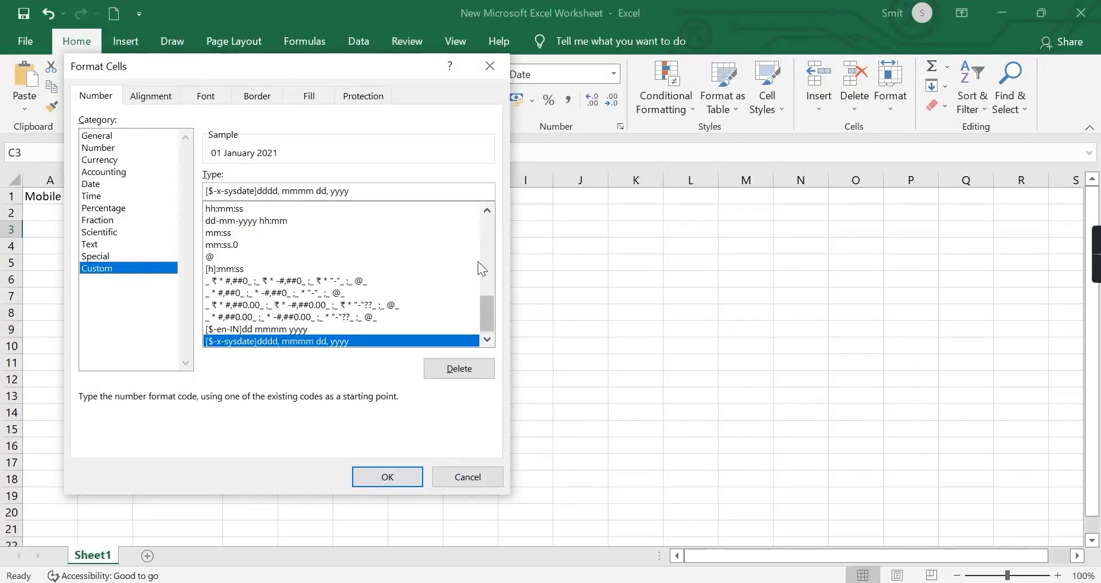
{"action": "left_click", "coordinate": [488, 250]}
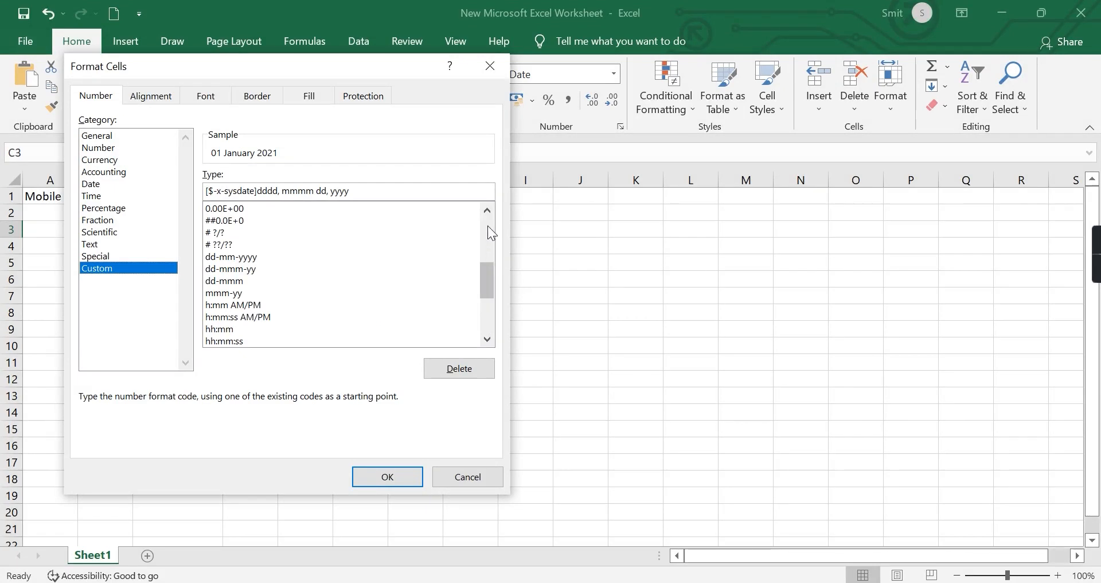
{"action": "left_click", "coordinate": [488, 226]}
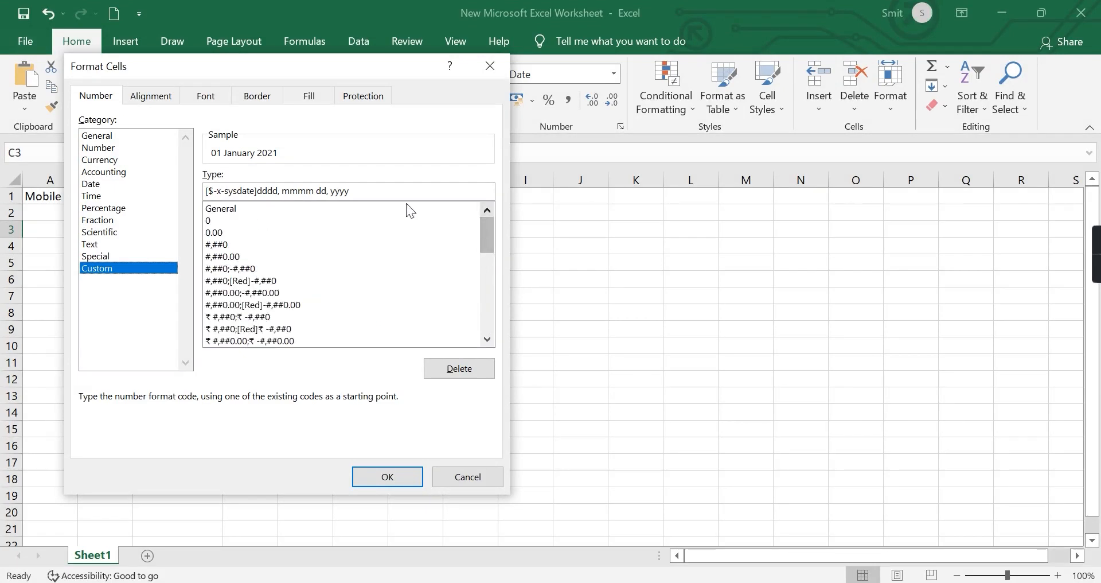
{"action": "double_click", "coordinate": [362, 187]}
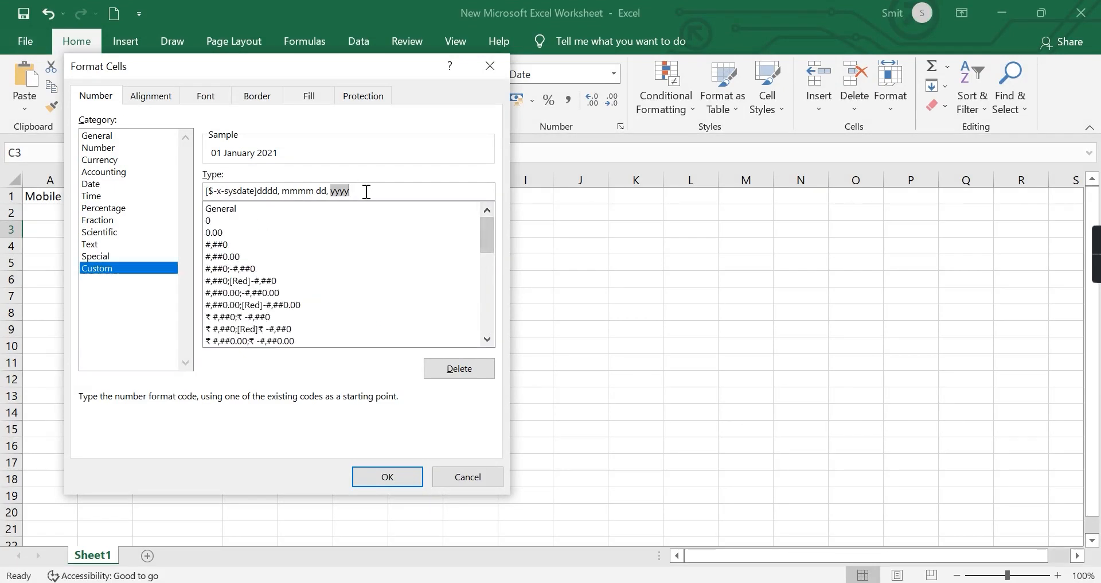
{"action": "left_click", "coordinate": [366, 191]}
{"action": "key", "text": "BackSpace"}
{"action": "key", "text": "BackSpace"}
{"action": "key", "text": "BackSpace"}
{"action": "key", "text": "BackSpace"}
{"action": "key", "text": "BackSpace"}
{"action": "key", "text": "BackSpace"}
{"action": "key", "text": "BackSpace"}
{"action": "key", "text": "BackSpace"}
{"action": "key", "text": "BackSpace"}
{"action": "key", "text": "BackSpace"}
{"action": "key", "text": "BackSpace"}
{"action": "key", "text": "BackSpace"}
{"action": "key", "text": "BackSpace"}
{"action": "key", "text": "BackSpace"}
{"action": "key", "text": "BackSpace"}
{"action": "key", "text": "BackSpace"}
{"action": "key", "text": "BackSpace"}
{"action": "key", "text": "BackSpace"}
{"action": "key", "text": "BackSpace"}
{"action": "key", "text": "BackSpace"}
{"action": "key", "text": "BackSpace"}
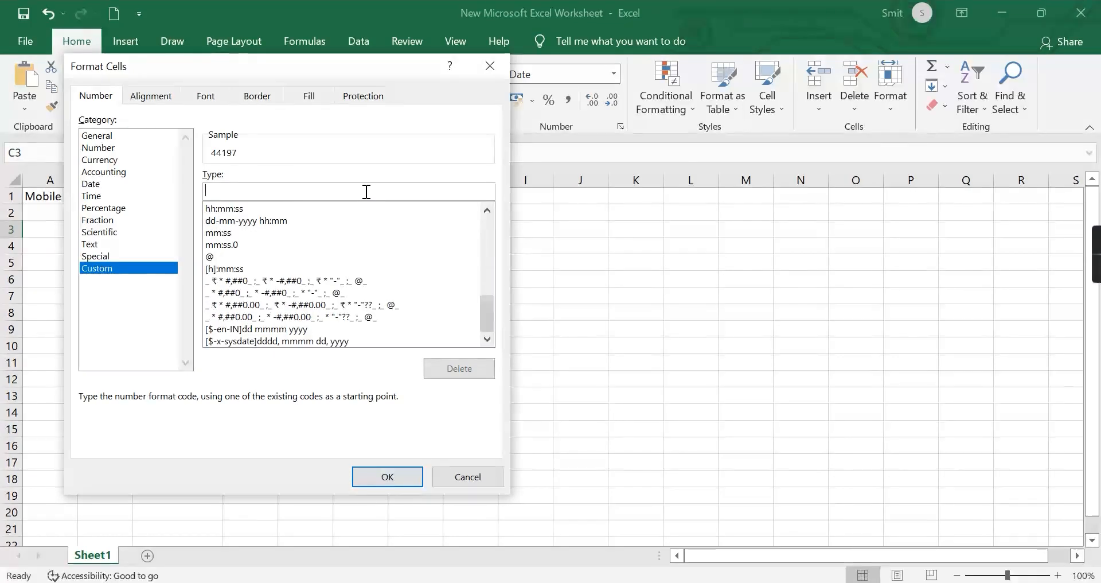
{"action": "type", "text": "d"}
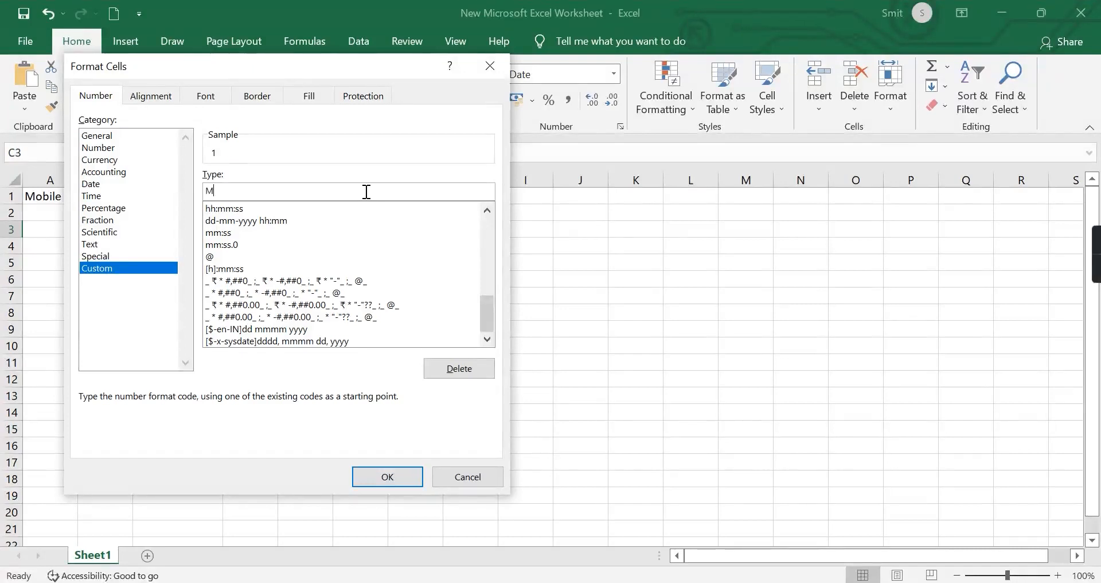
{"action": "key", "text": "BackSpace"}
{"action": "type", "text": "mmm-yyyy"}
{"action": "left_click", "coordinate": [379, 474]}
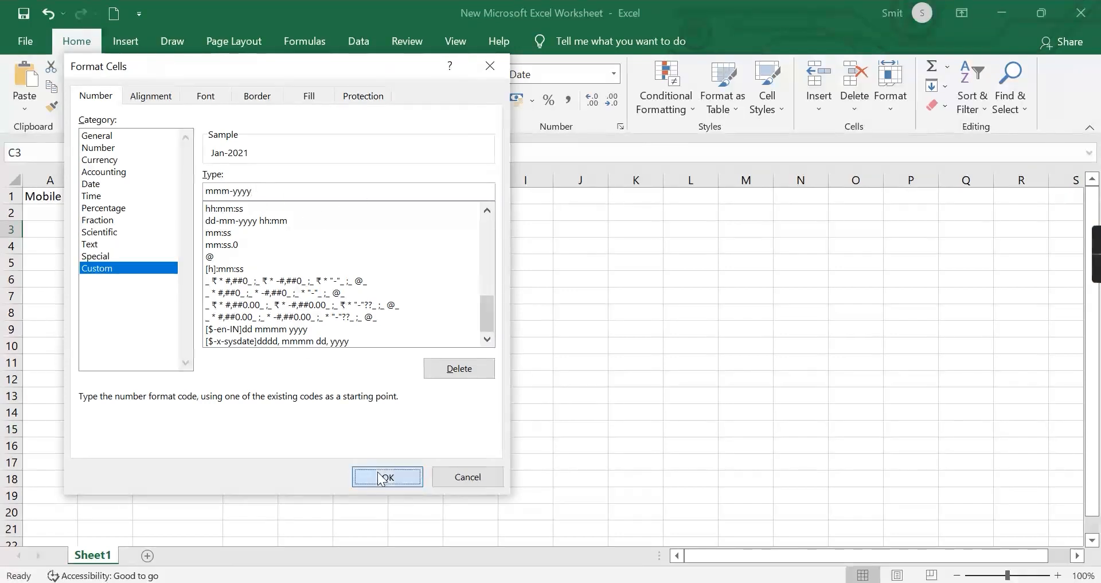
{"action": "left_click", "coordinate": [206, 281]}
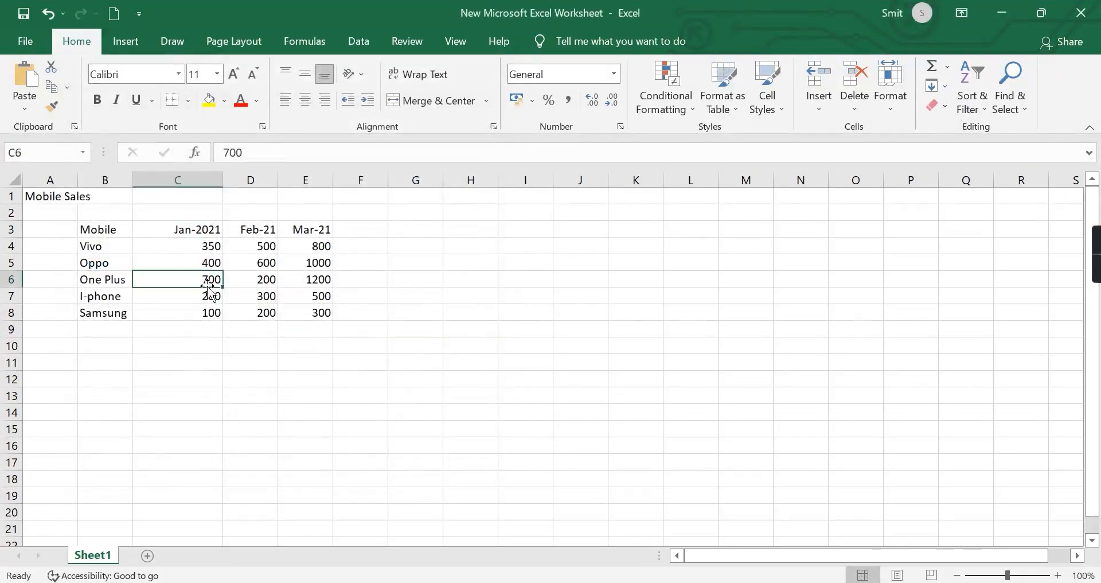
Select the month headings C3:E3 and open their Custom number format settings with dd-mm-yyyy as the starting code
{"action": "left_click", "coordinate": [168, 229]}
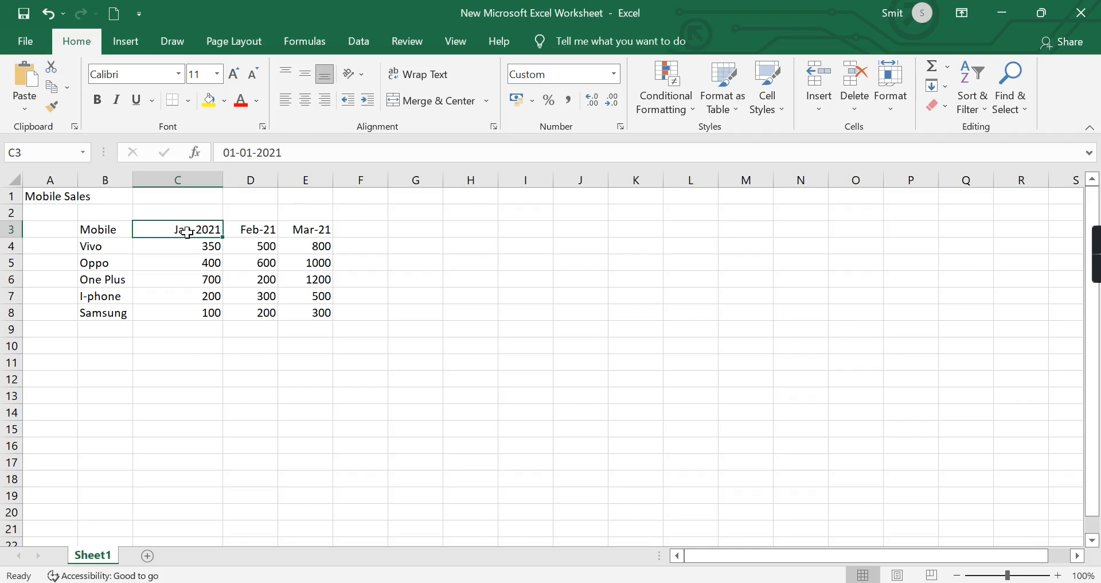
{"action": "left_click_drag", "start_coordinate": [185, 274], "coordinate": [324, 232]}
{"action": "left_click", "coordinate": [153, 229]}
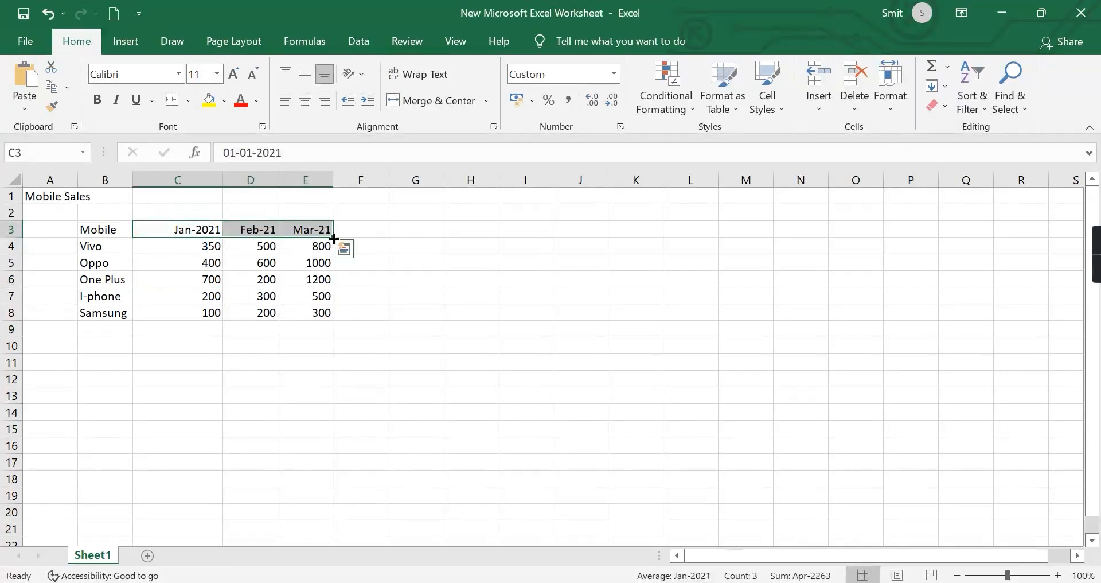
{"action": "left_click", "coordinate": [614, 73]}
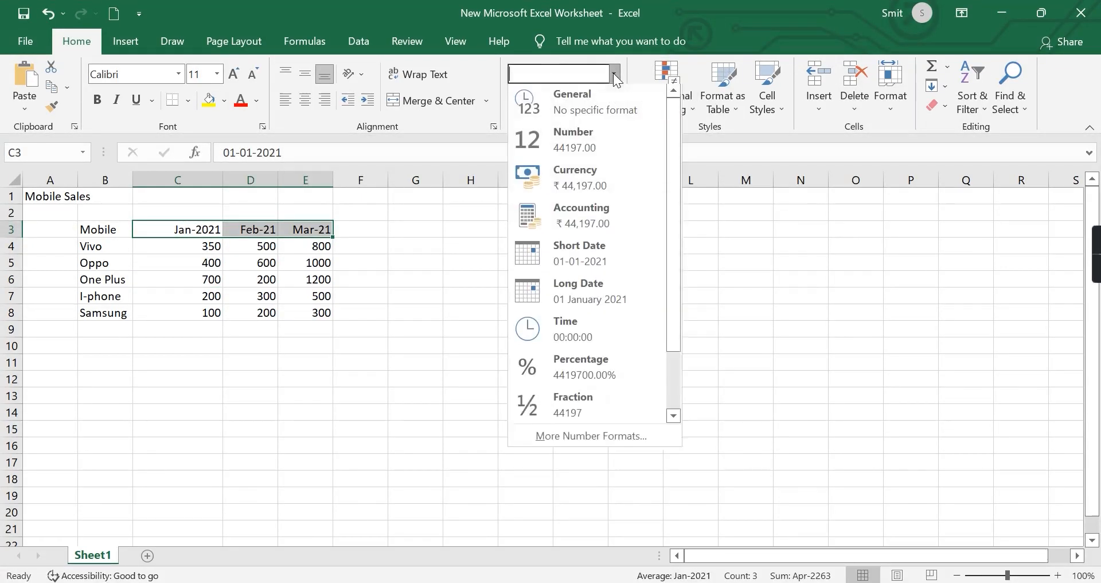
{"action": "left_click", "coordinate": [580, 437]}
{"action": "left_click", "coordinate": [106, 269]}
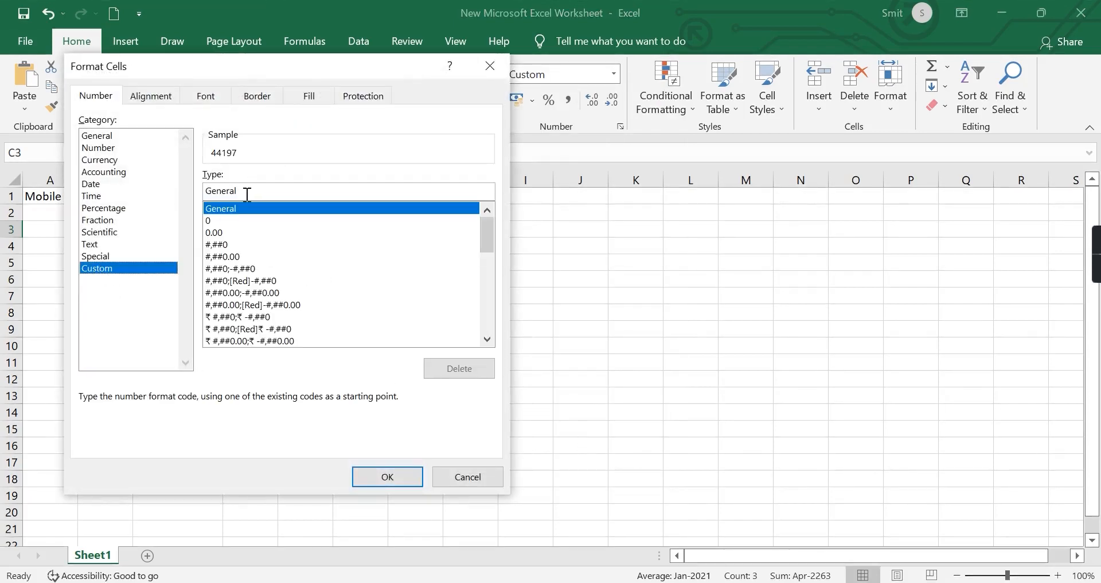
{"action": "double_click", "coordinate": [247, 194]}
{"action": "left_click", "coordinate": [95, 172]}
{"action": "left_click", "coordinate": [93, 185]}
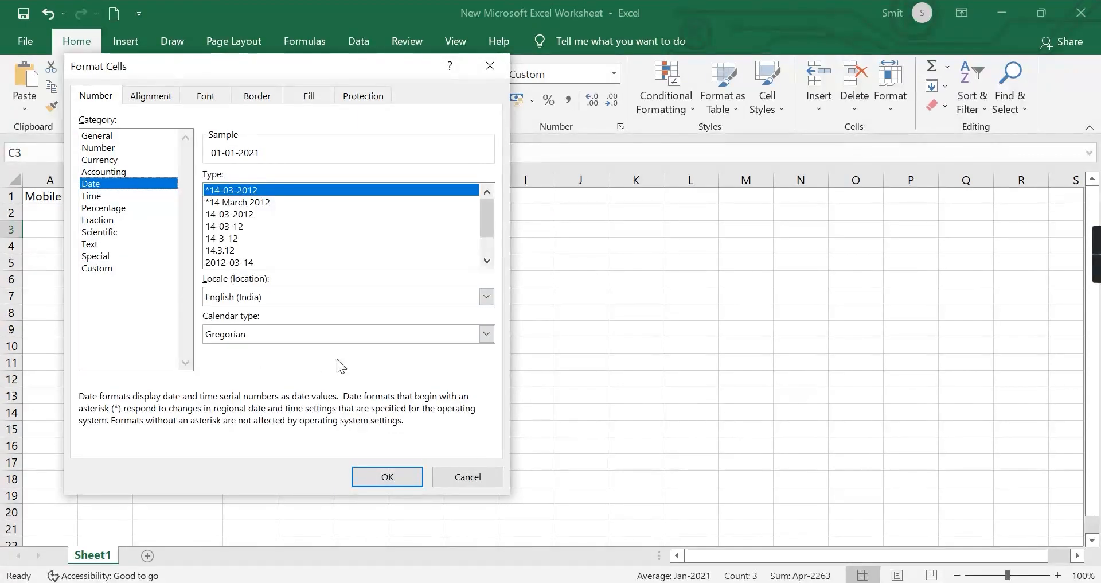
{"action": "left_click", "coordinate": [91, 269]}
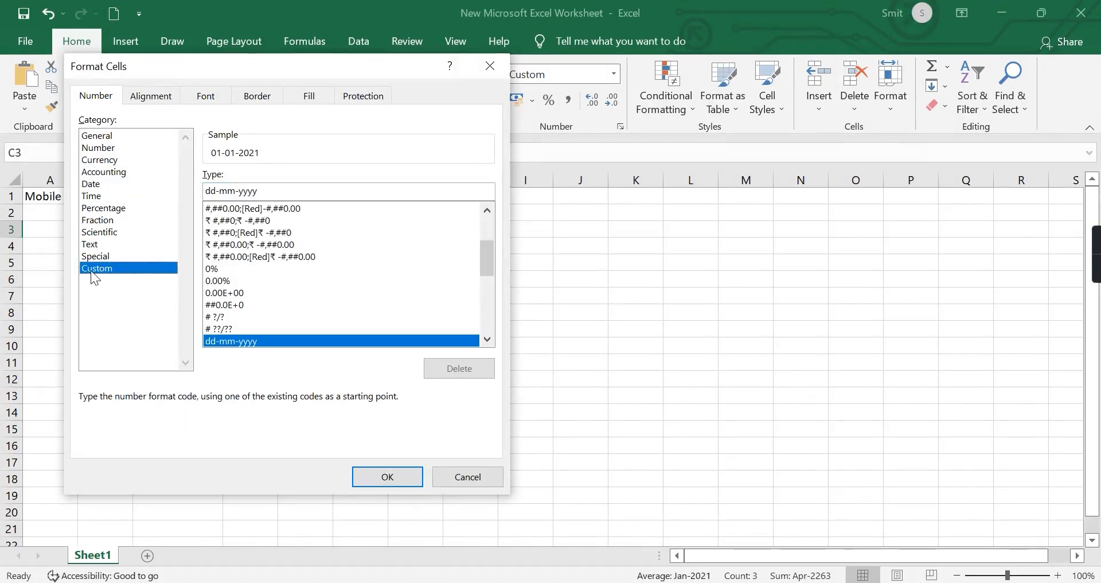
Set the custom format code to mmm-yyyy and apply it to all three month headings
{"action": "double_click", "coordinate": [266, 191]}
{"action": "left_click", "coordinate": [266, 190]}
{"action": "double_click", "coordinate": [266, 190]}
{"action": "key", "text": "BackSpace"}
{"action": "key", "text": "BackSpace"}
{"action": "key", "text": "BackSpace"}
{"action": "key", "text": "BackSpace"}
{"action": "key", "text": "BackSpace"}
{"action": "key", "text": "BackSpace"}
{"action": "key", "text": "BackSpace"}
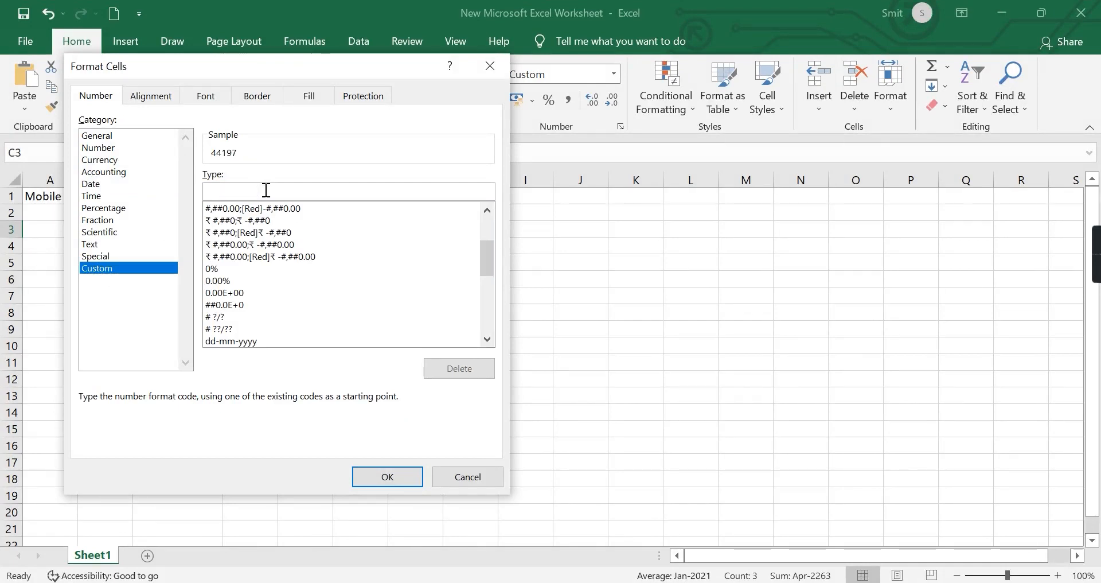
{"action": "type", "text": "d"}
{"action": "key", "text": "BackSpace"}
{"action": "type", "text": "mmm-yyyy"}
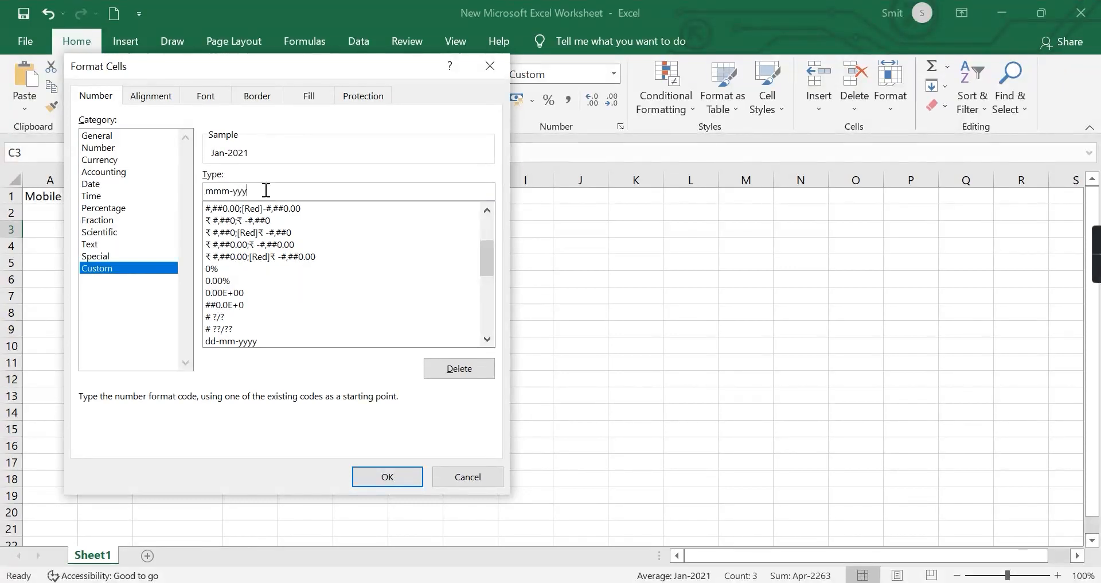
{"action": "left_click", "coordinate": [387, 484]}
{"action": "left_click", "coordinate": [478, 329]}
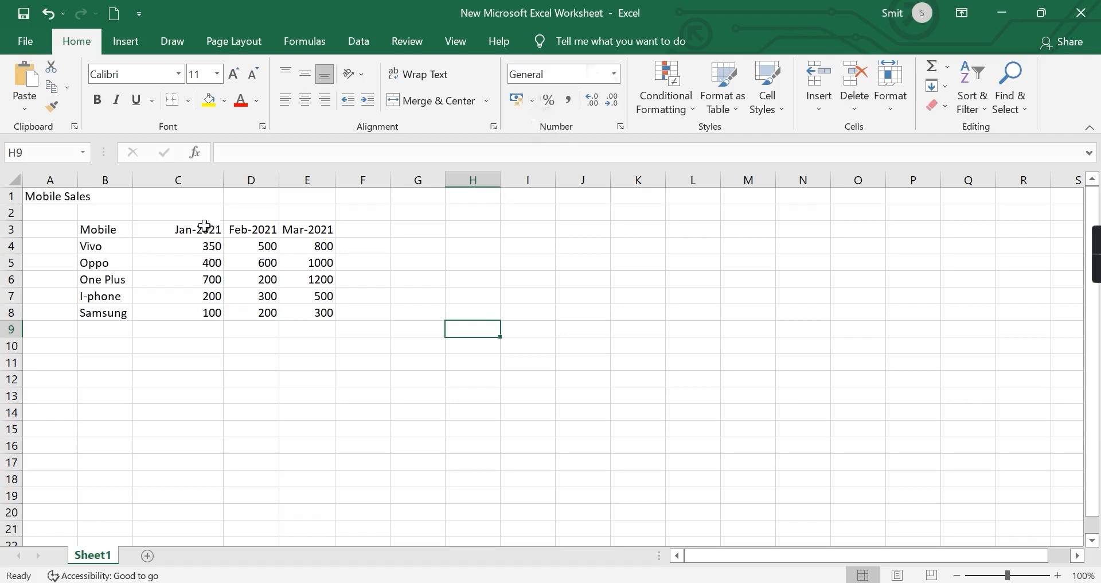
AutoFit the width of column C to its contents, and deselect the columns by selecting the empty cell H9
{"action": "double_click", "coordinate": [225, 180]}
{"action": "left_click", "coordinate": [225, 179]}
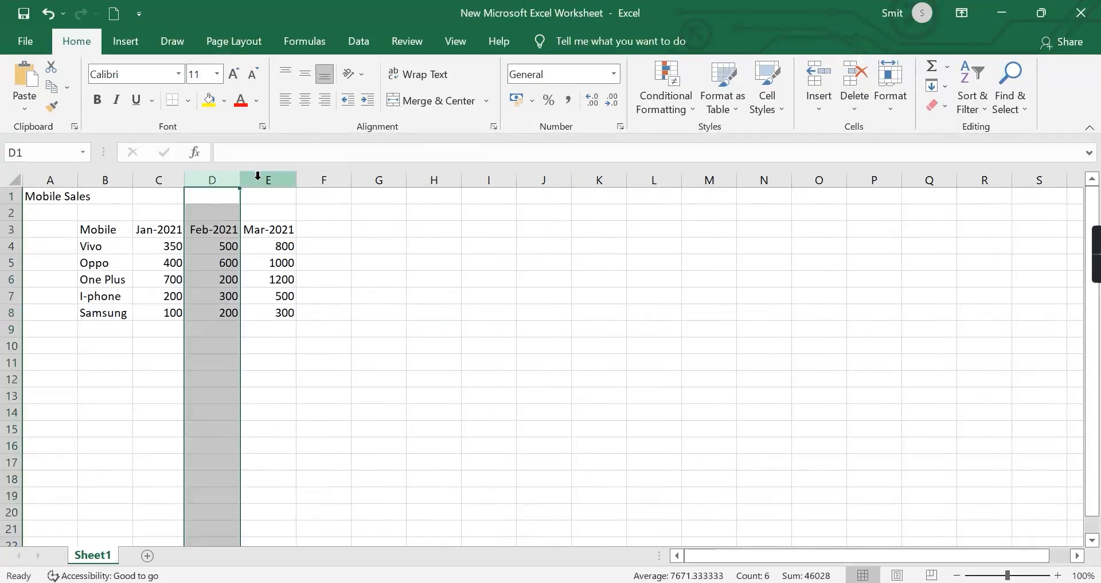
{"action": "left_click", "coordinate": [432, 331]}
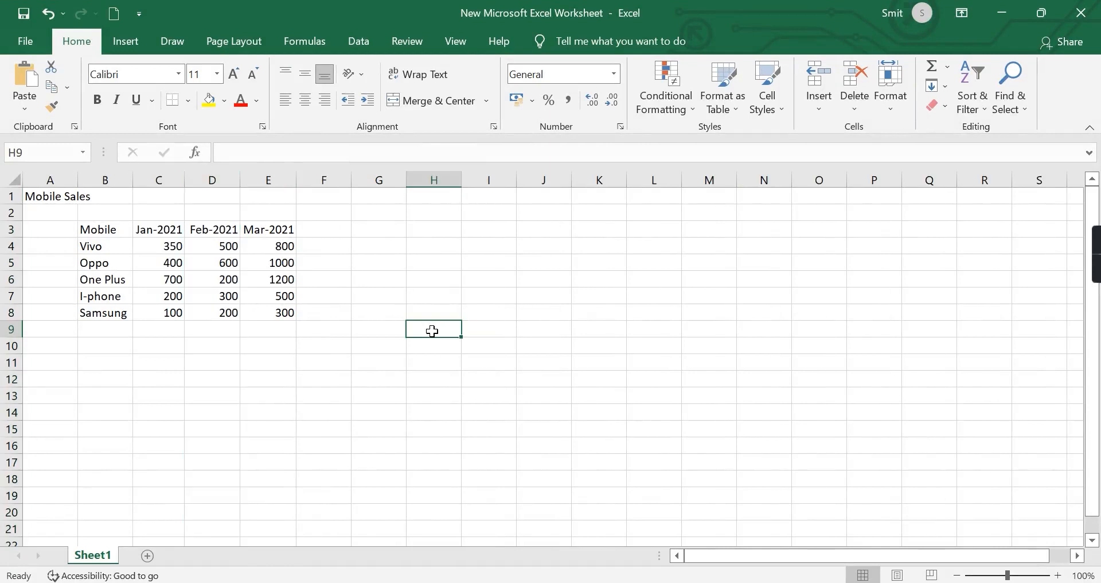